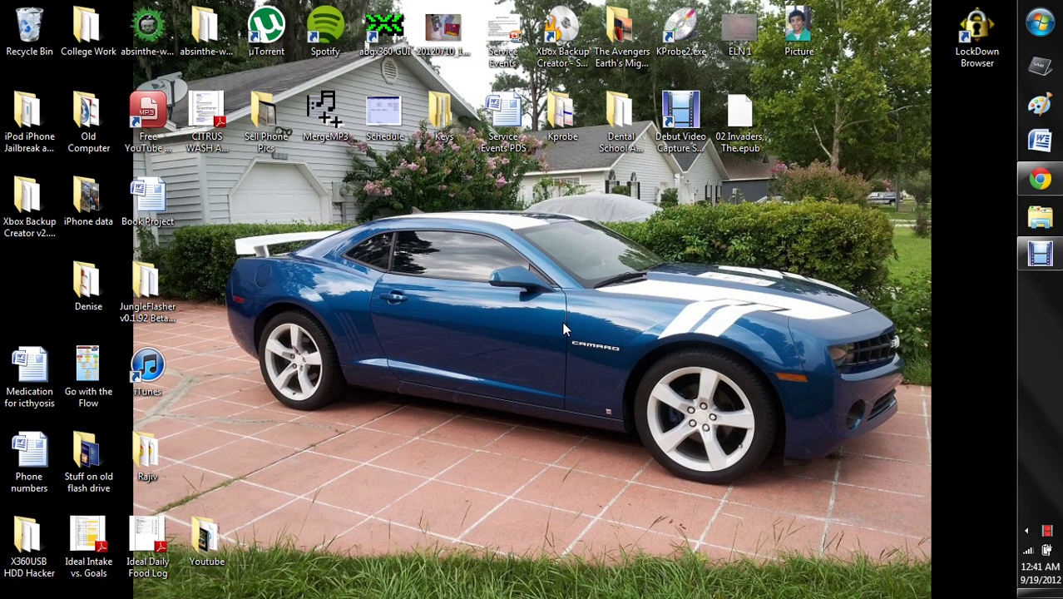
- Switch to Chrome and open the bookmarked Efnet page with the X360USB PRO live support chatroom
{"action": "left_click", "coordinate": [1050, 172]}
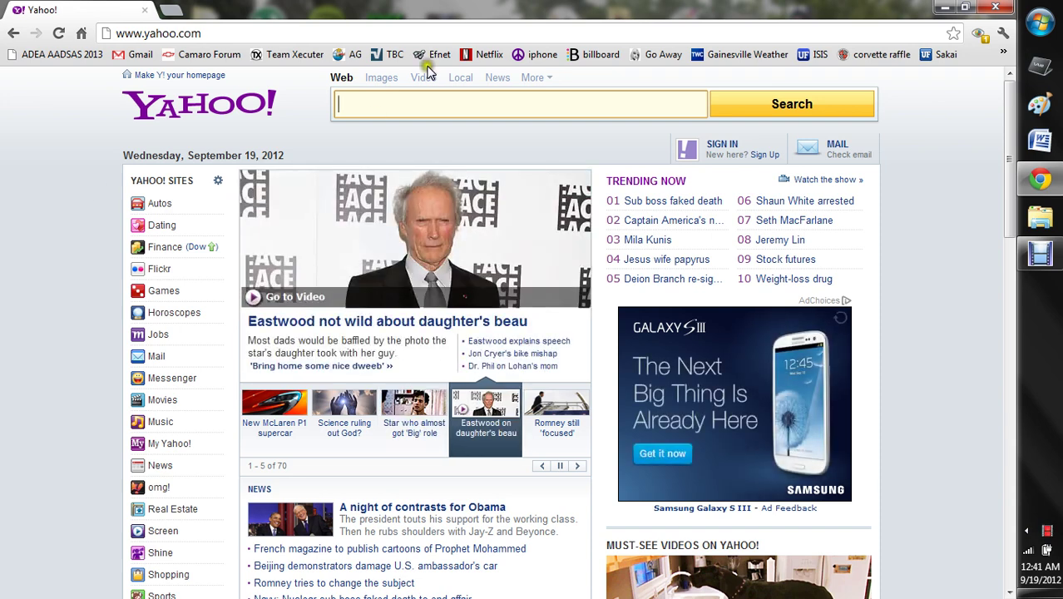
{"action": "left_click", "coordinate": [420, 60]}
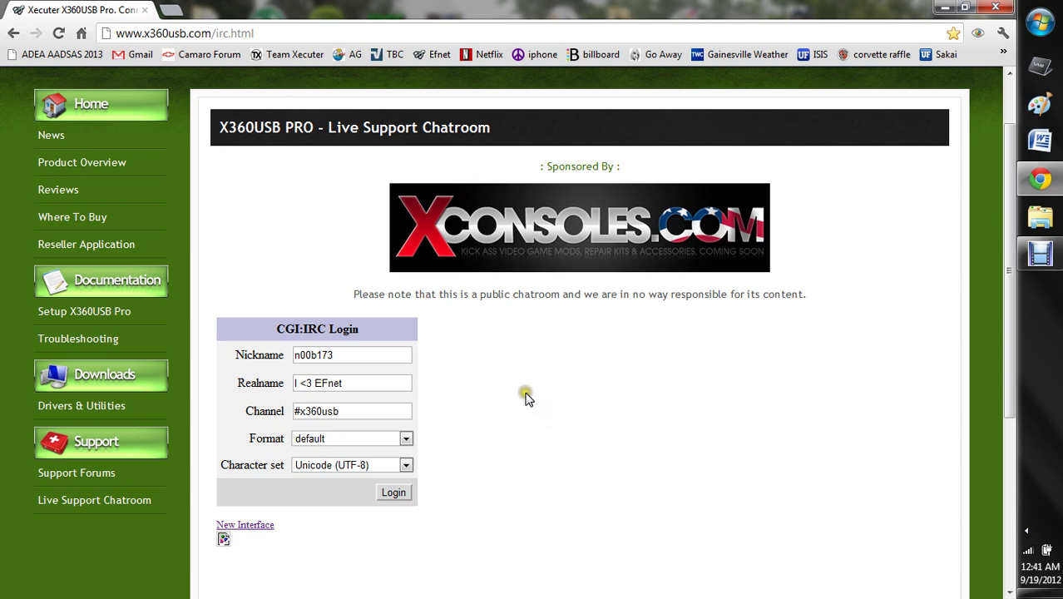
{"action": "scroll", "coordinate": [526, 400], "scroll_direction": "down", "scroll_amount": 1}
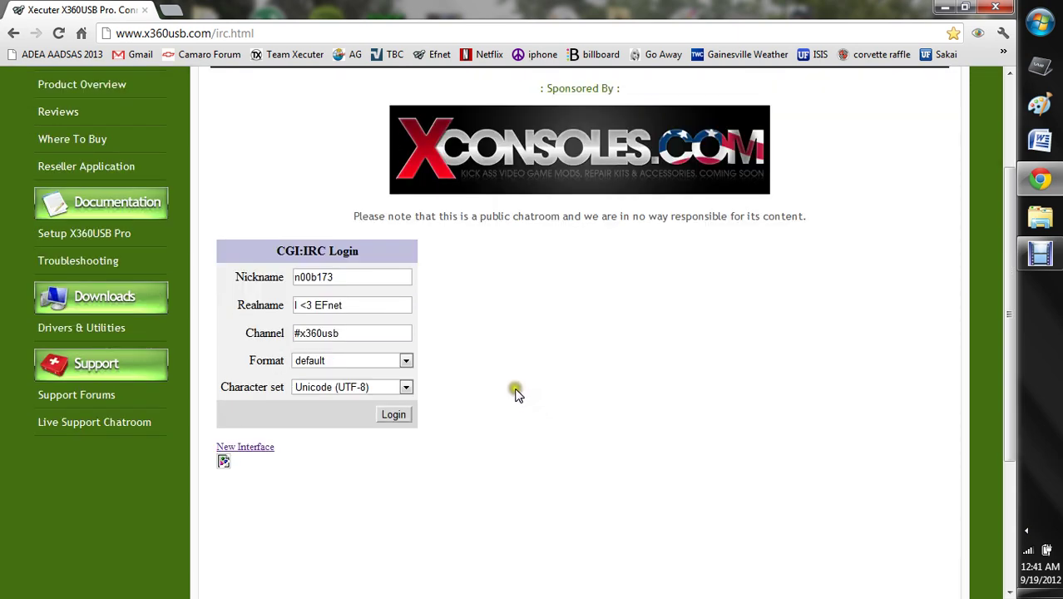
{"action": "scroll", "coordinate": [513, 392], "scroll_direction": "up", "scroll_amount": 1}
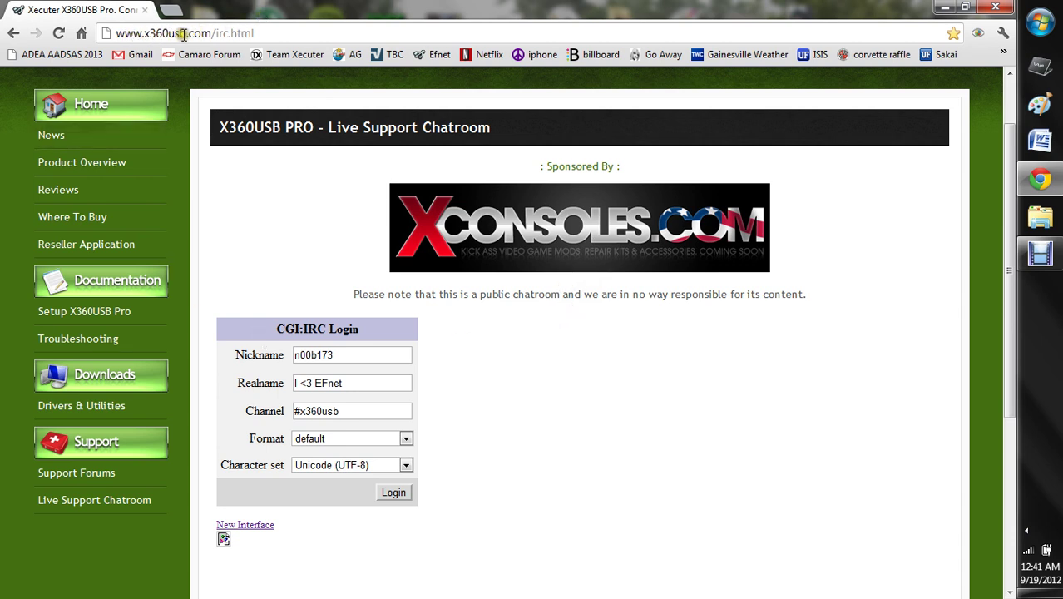
- Connect to EFnet IRC through the chatroom's new interface with nickname "TX rocks" and channel #c4e
{"action": "scroll", "coordinate": [507, 338], "scroll_direction": "down", "scroll_amount": 1}
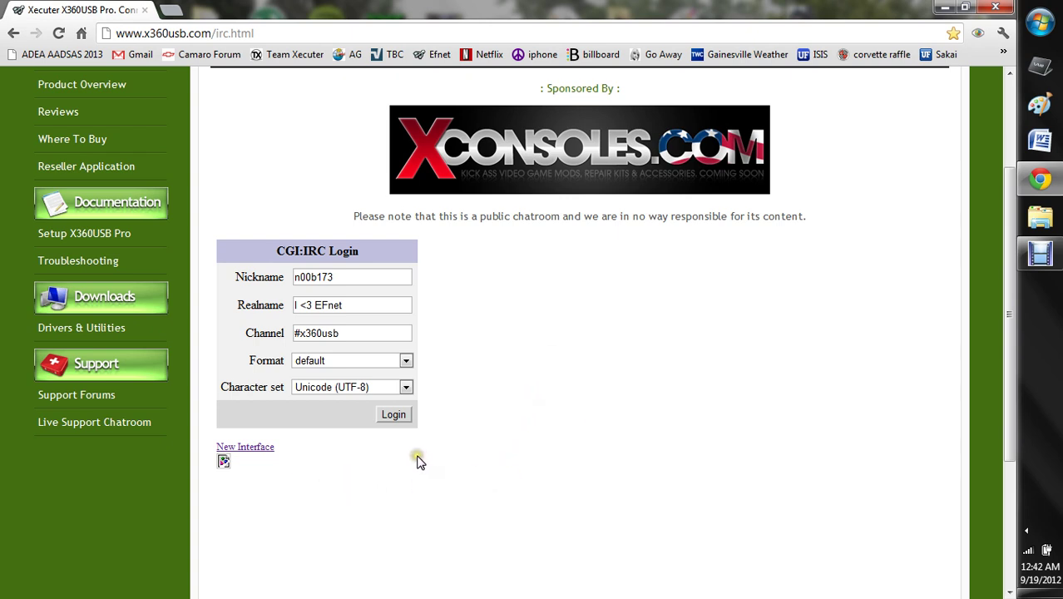
{"action": "left_click", "coordinate": [245, 447]}
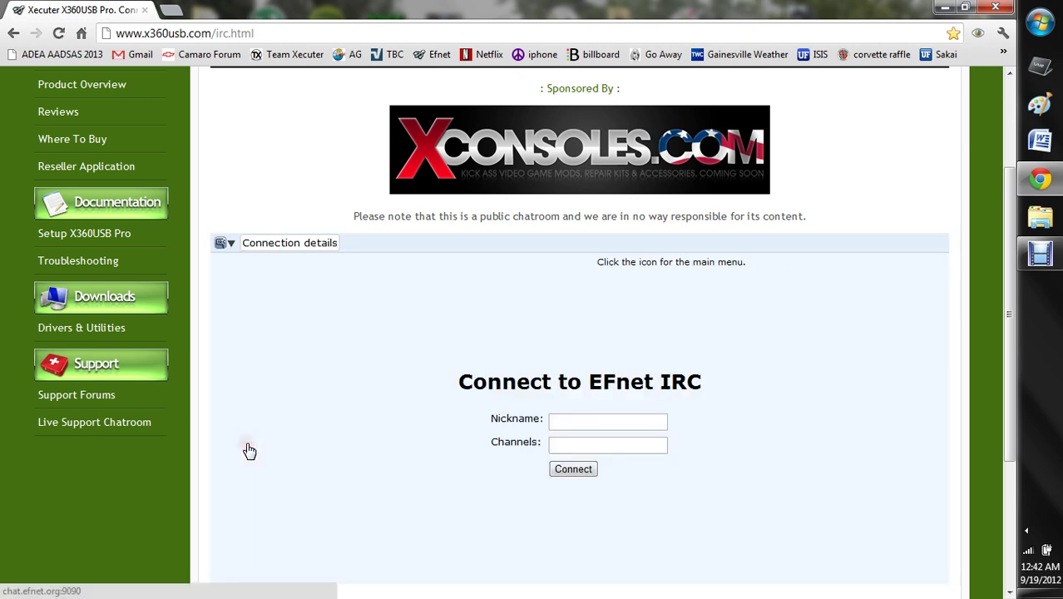
{"action": "left_click", "coordinate": [607, 418]}
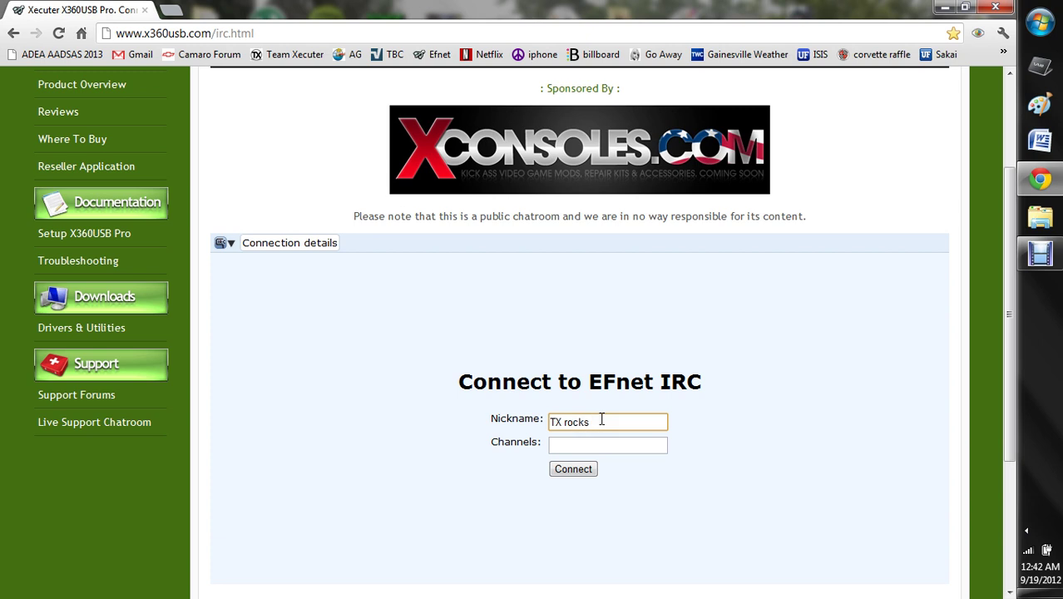
{"action": "left_click", "coordinate": [592, 446]}
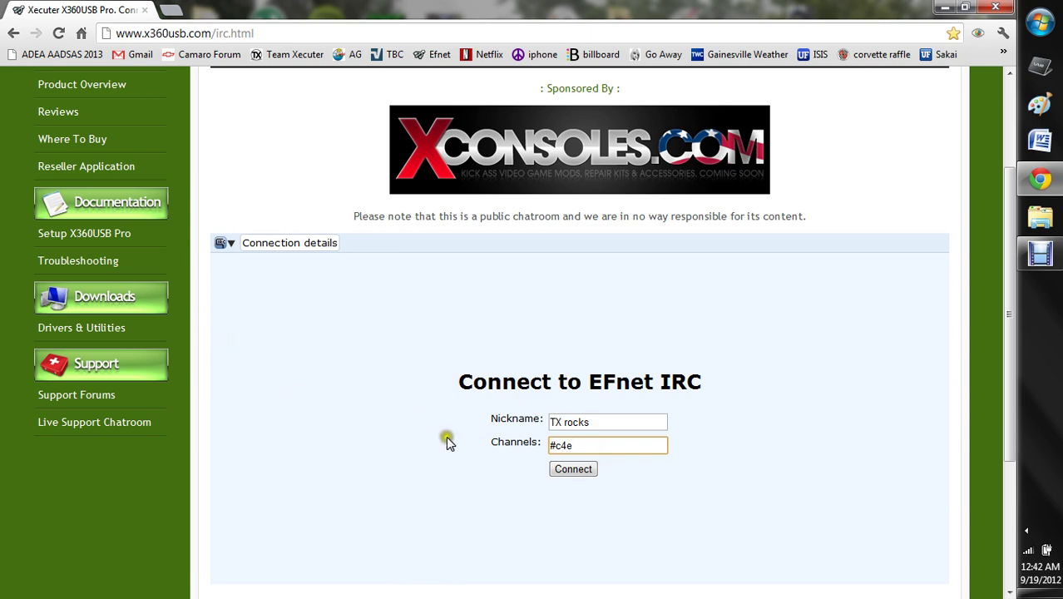
{"action": "left_click", "coordinate": [575, 468]}
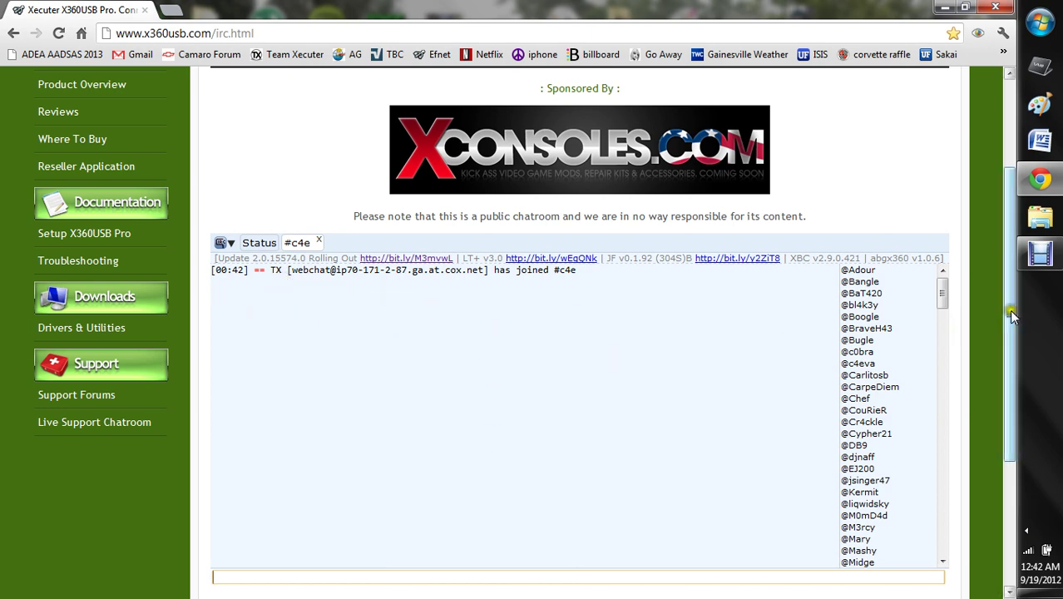
{"action": "mouse_move", "coordinate": [945, 298]}
{"action": "left_mouse_down"}
{"action": "mouse_move", "coordinate": [944, 458]}
{"action": "mouse_move", "coordinate": [935, 280]}
{"action": "left_mouse_up"}
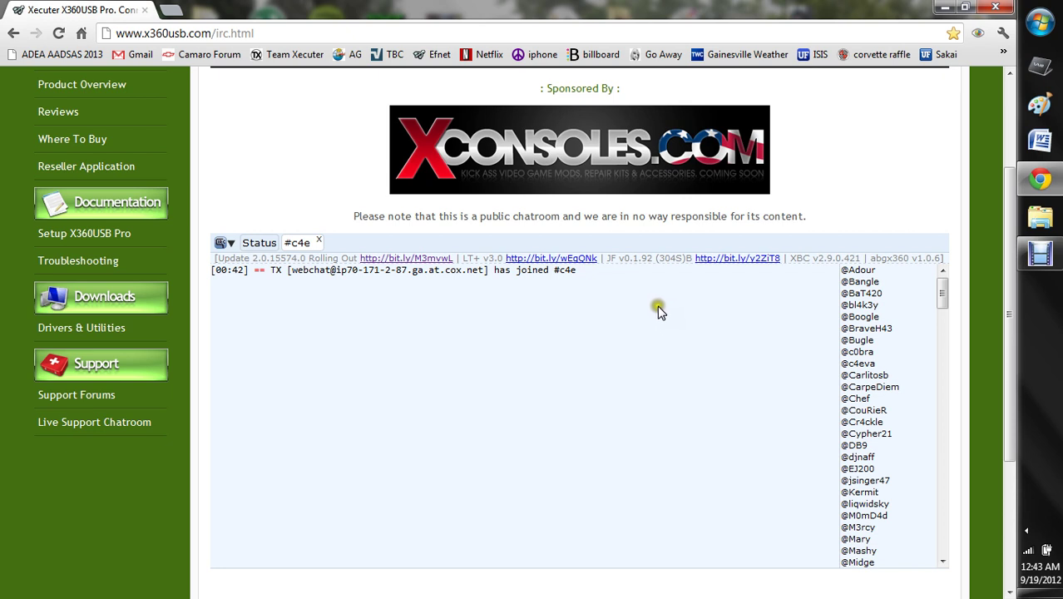
- Open the LT+ v3.0 link in the channel topic and download Latest_iXtreme_and_Stock_Firmware_Pack.rar from MediaFire
{"action": "left_click", "coordinate": [572, 259]}
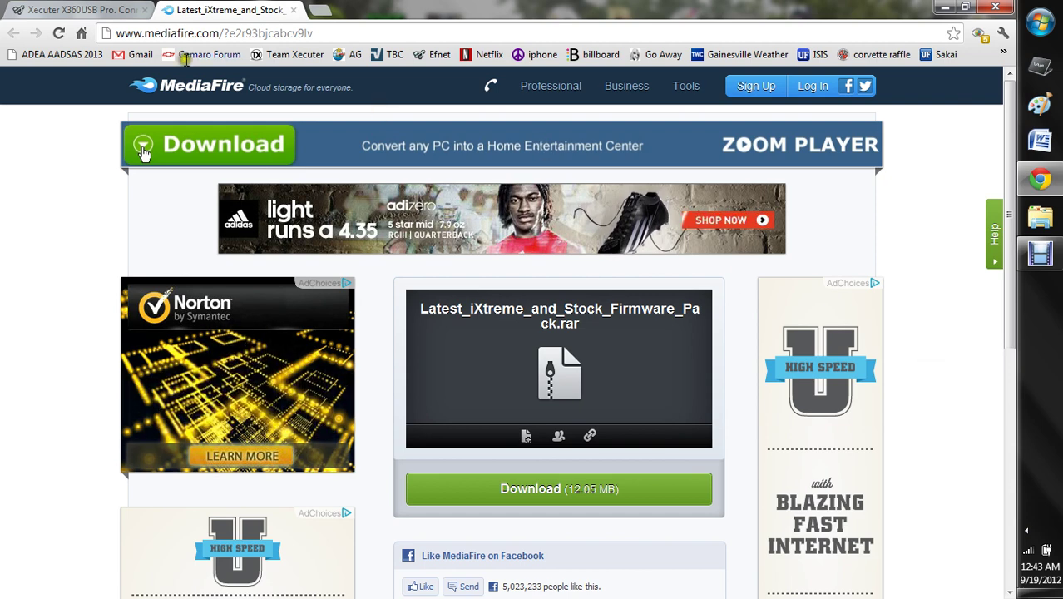
{"action": "left_click", "coordinate": [83, 9]}
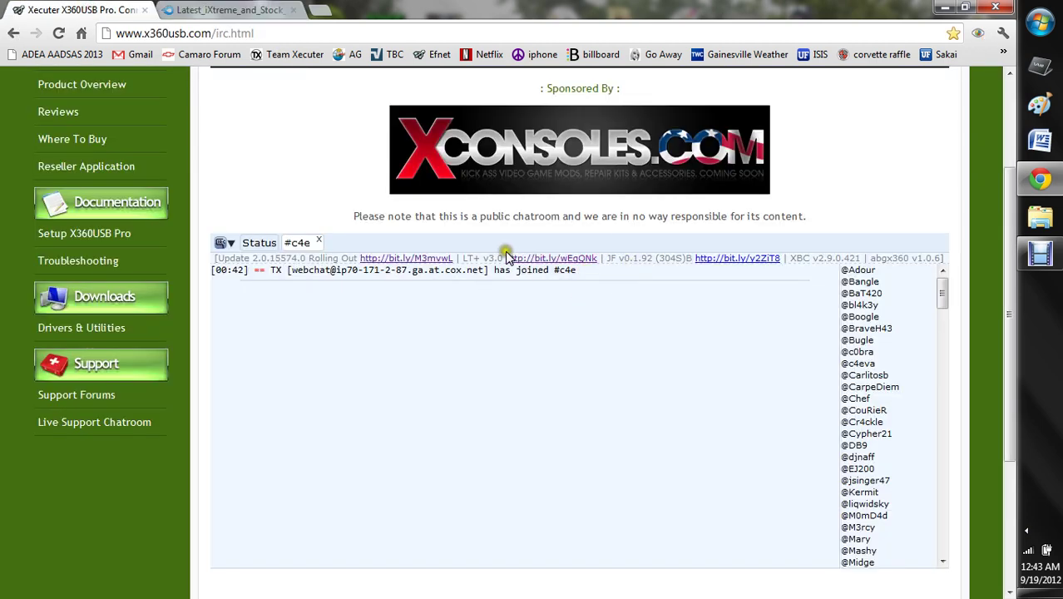
{"action": "left_click", "coordinate": [250, 9]}
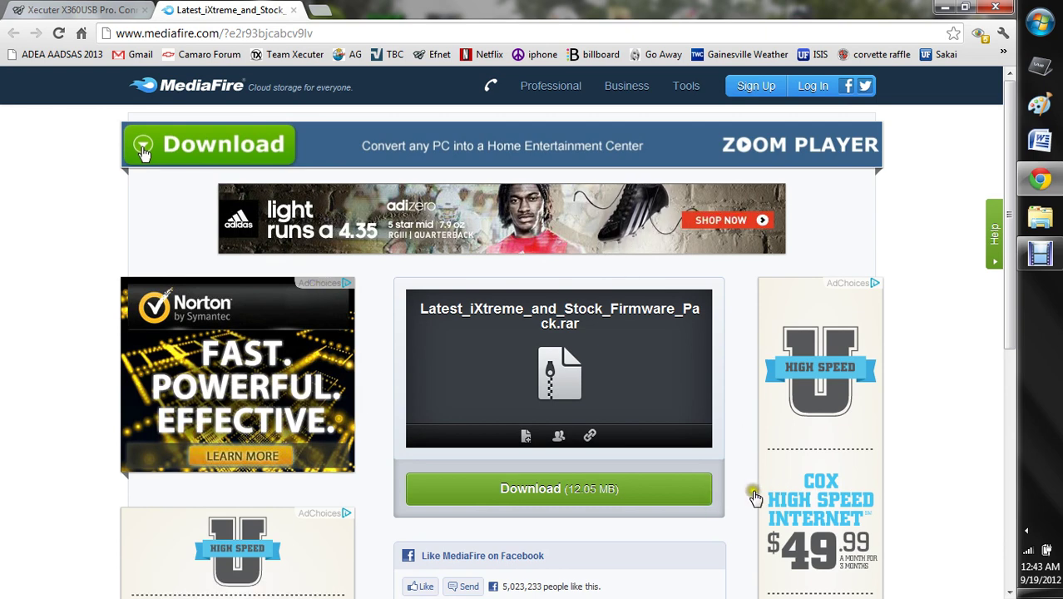
{"action": "left_click", "coordinate": [565, 493]}
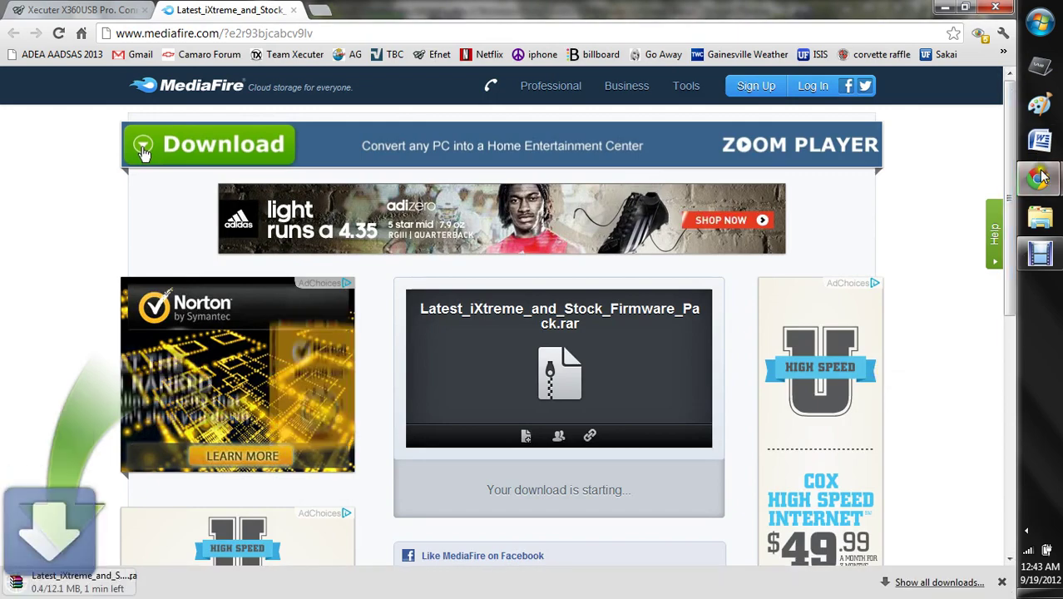
{"action": "mouse_move", "coordinate": [1040, 176]}
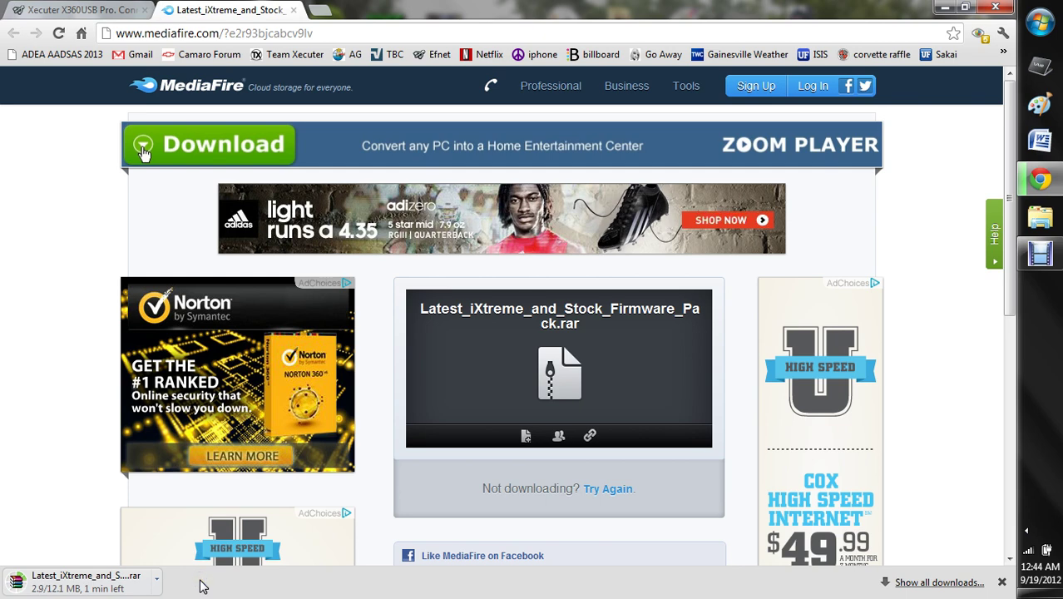
- Search the web for winrar in a new tab, view the win-rar.com download page and close the tab
{"action": "left_click", "coordinate": [323, 9]}
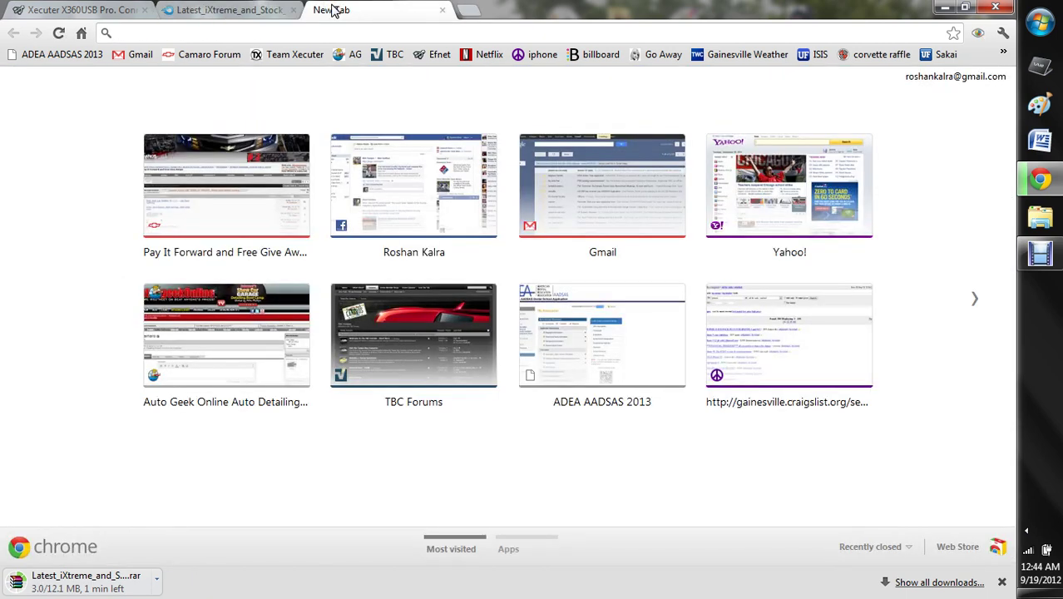
{"action": "type", "text": "winrar"}
{"action": "key", "text": "Return"}
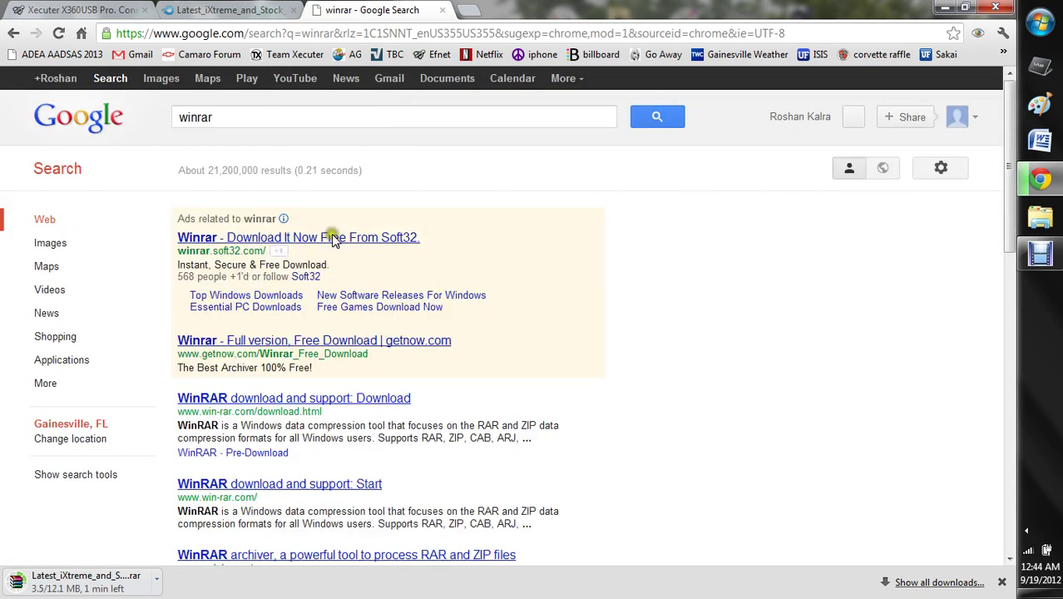
{"action": "left_click", "coordinate": [267, 409]}
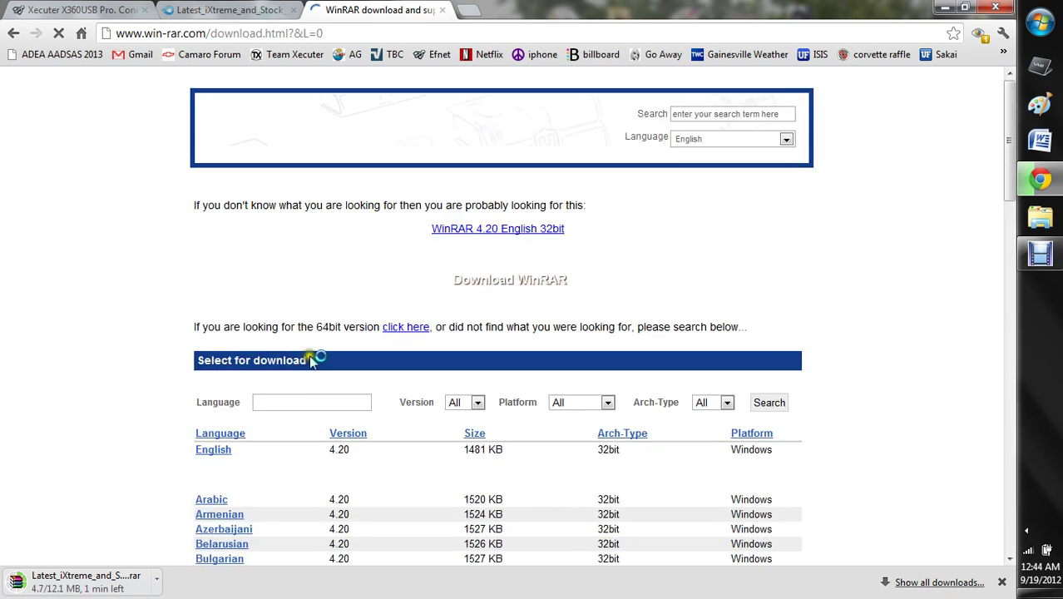
{"action": "left_click", "coordinate": [447, 10]}
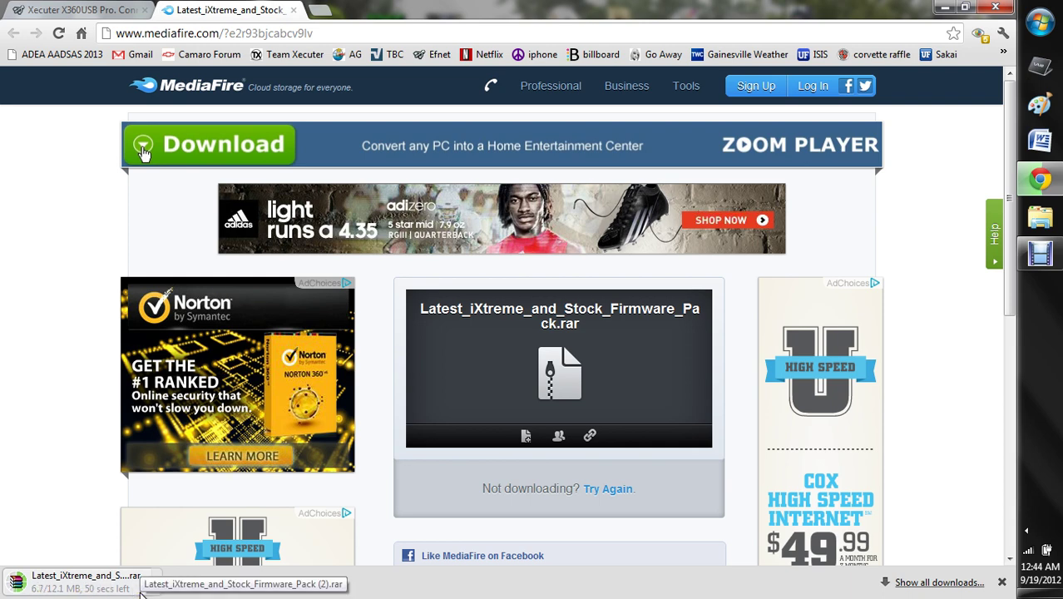
- Open c4evaspeaks.com in a new tab
{"action": "left_click", "coordinate": [322, 9]}
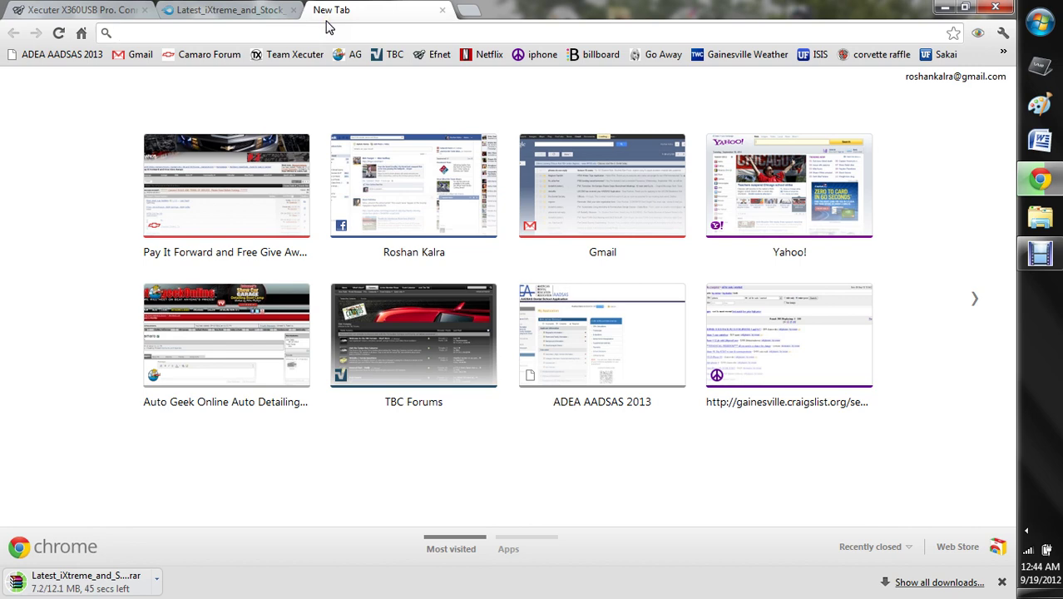
{"action": "type", "text": "c4e"}
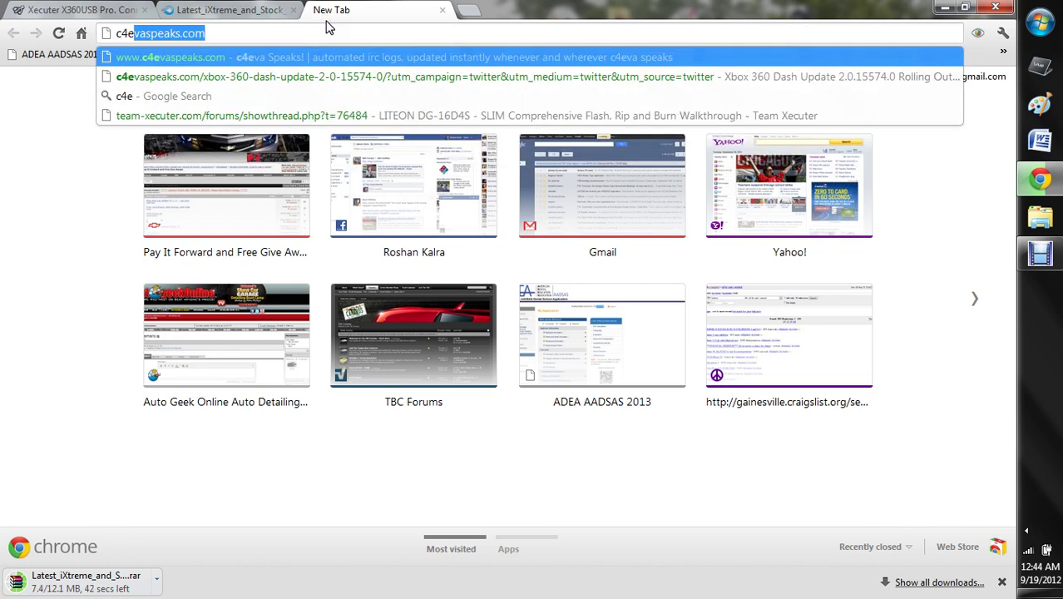
{"action": "key", "text": "Return"}
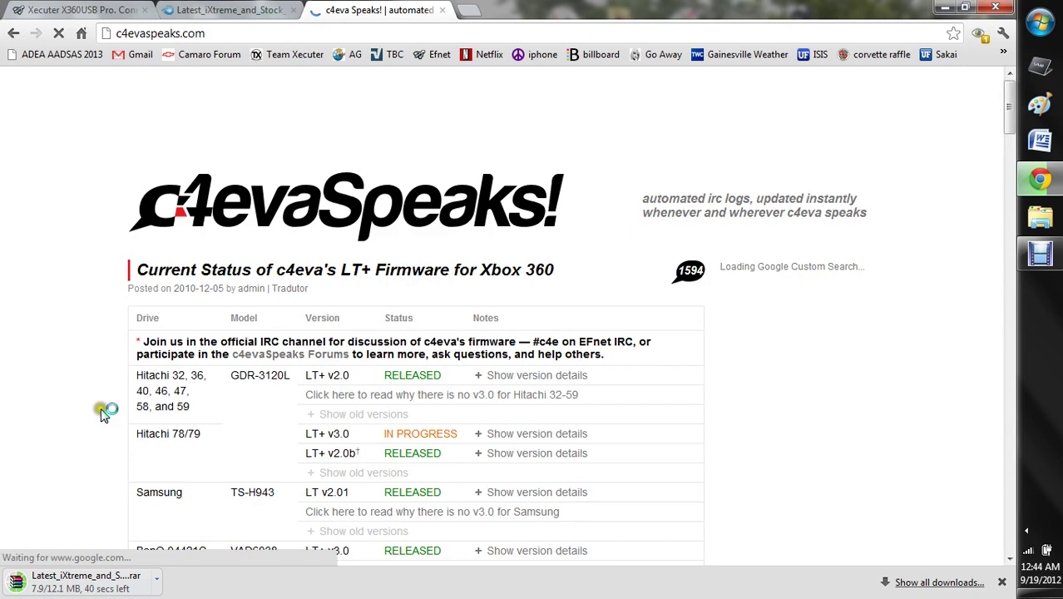
- Examine the LT+ firmware status table for each Xbox 360 drive, including the explanation of why Samsung has no v3.0
{"action": "scroll", "coordinate": [71, 412], "scroll_direction": "down", "scroll_amount": 2}
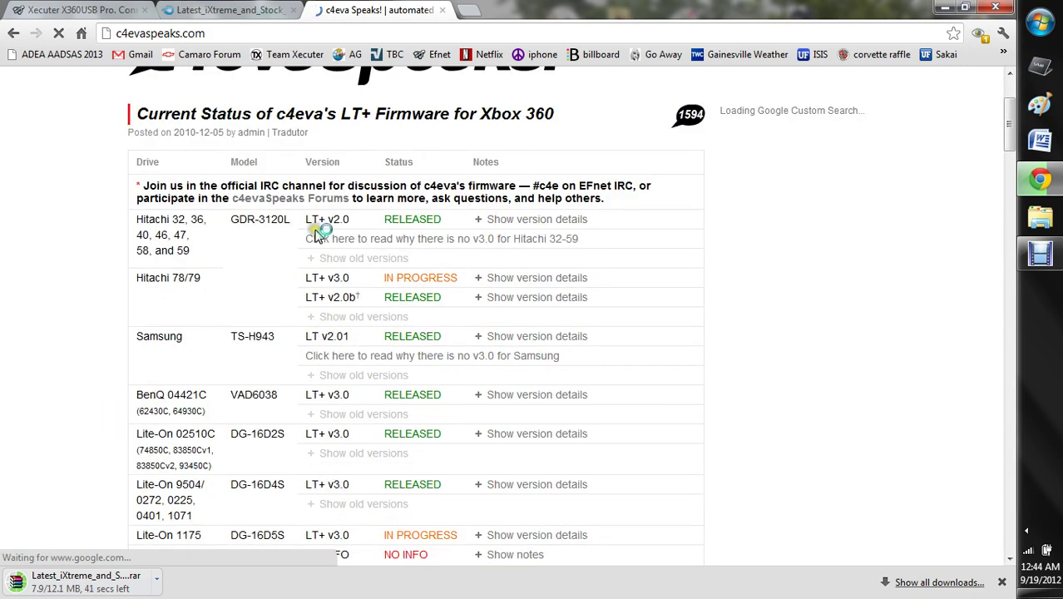
{"action": "scroll", "coordinate": [150, 305], "scroll_direction": "down", "scroll_amount": 1}
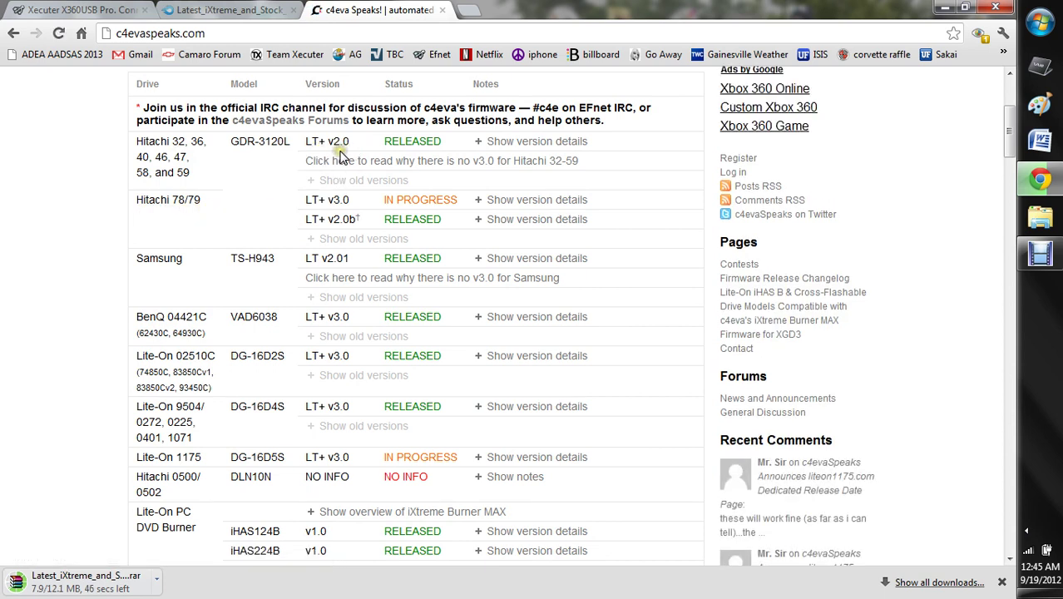
{"action": "scroll", "coordinate": [237, 280], "scroll_direction": "down", "scroll_amount": 5}
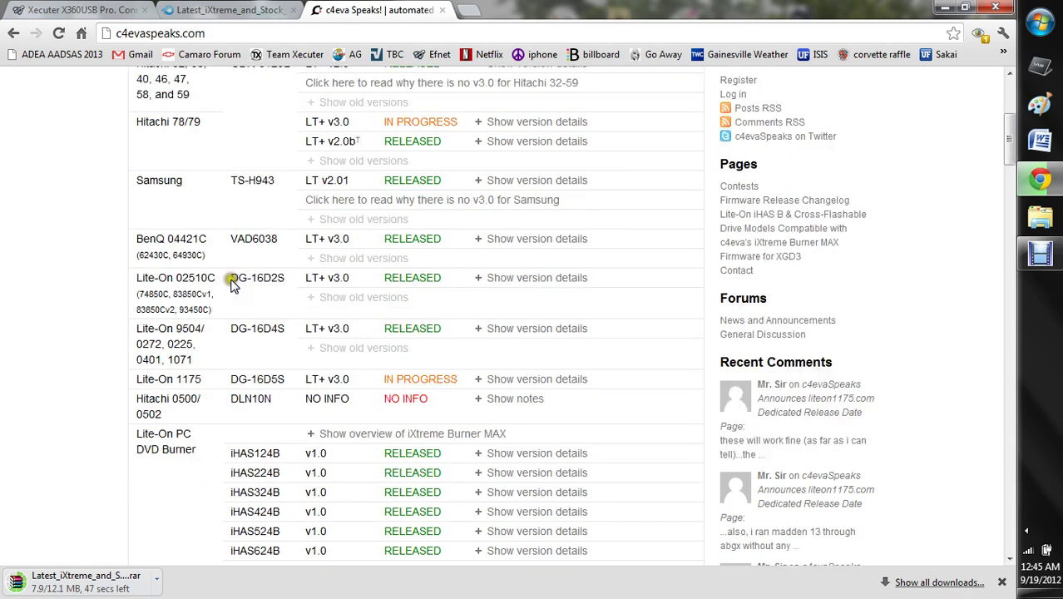
{"action": "scroll", "coordinate": [103, 344], "scroll_direction": "up", "scroll_amount": 2}
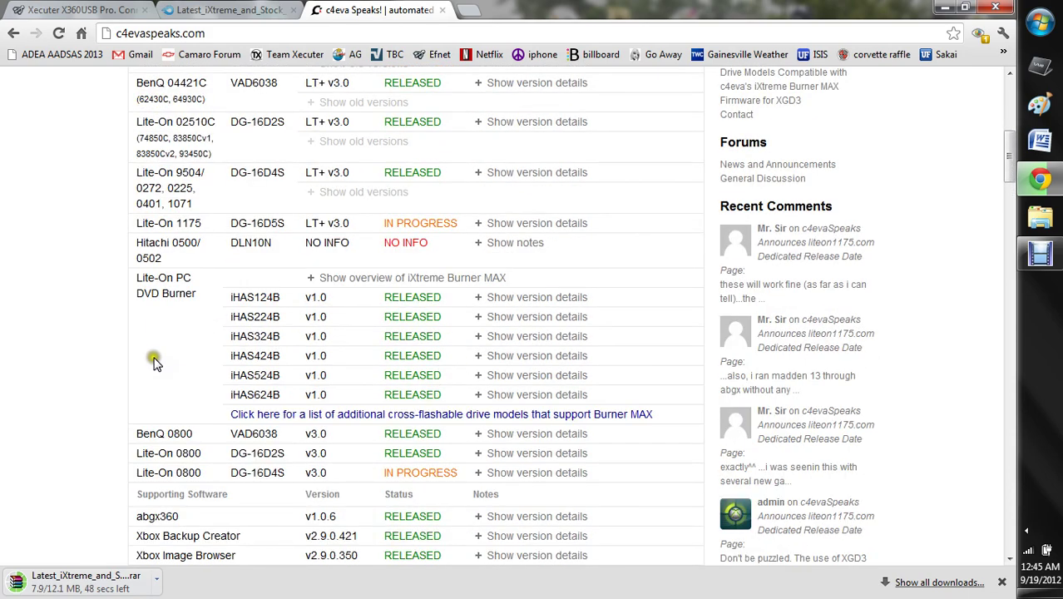
{"action": "scroll", "coordinate": [108, 387], "scroll_direction": "down", "scroll_amount": 2}
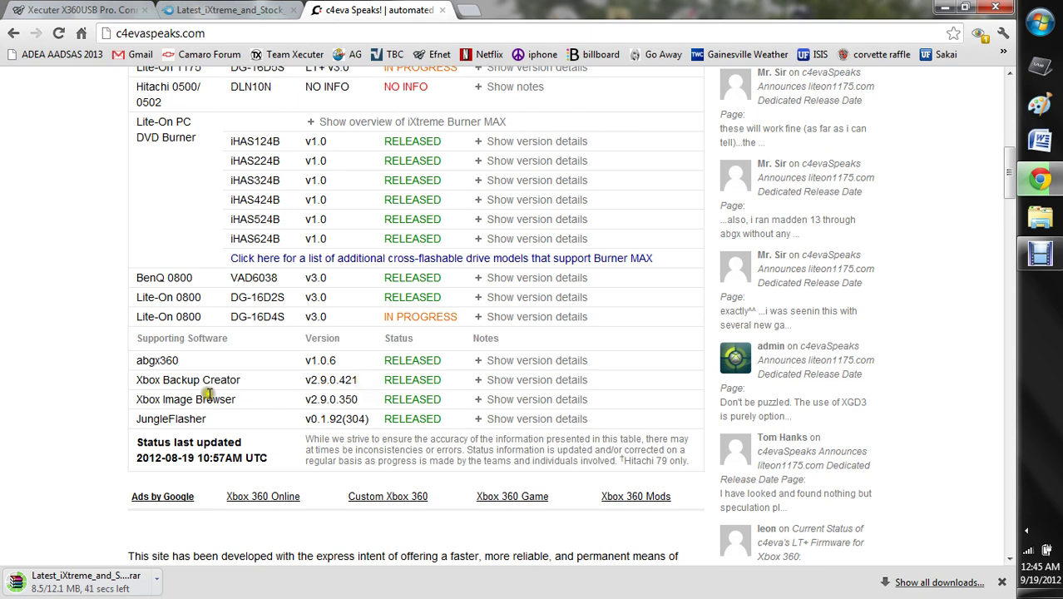
{"action": "scroll", "coordinate": [83, 402], "scroll_direction": "up", "scroll_amount": 2}
{"action": "scroll", "coordinate": [81, 403], "scroll_direction": "up", "scroll_amount": 3}
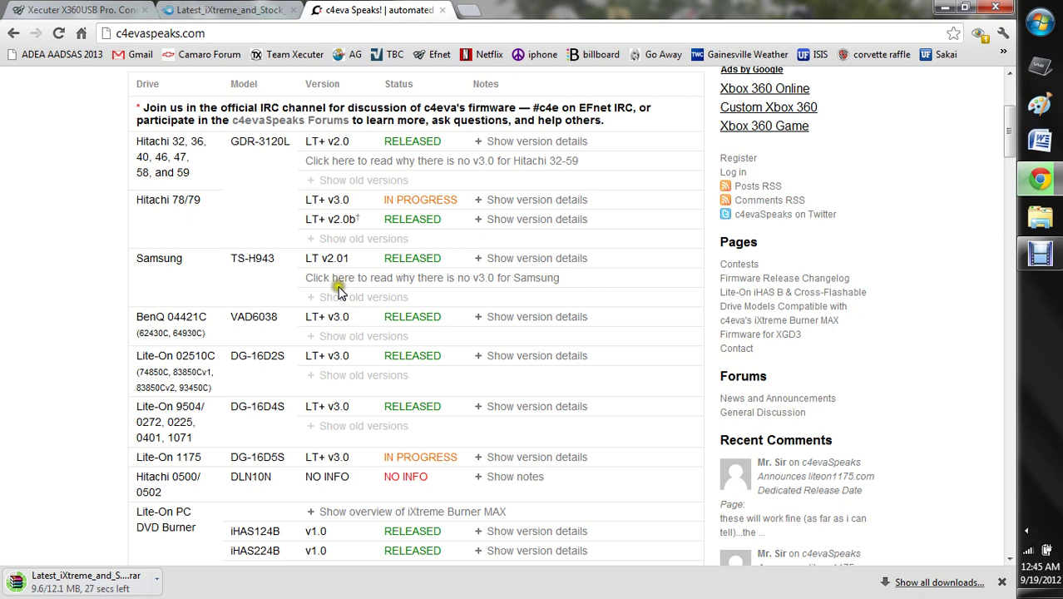
{"action": "left_click", "coordinate": [460, 276]}
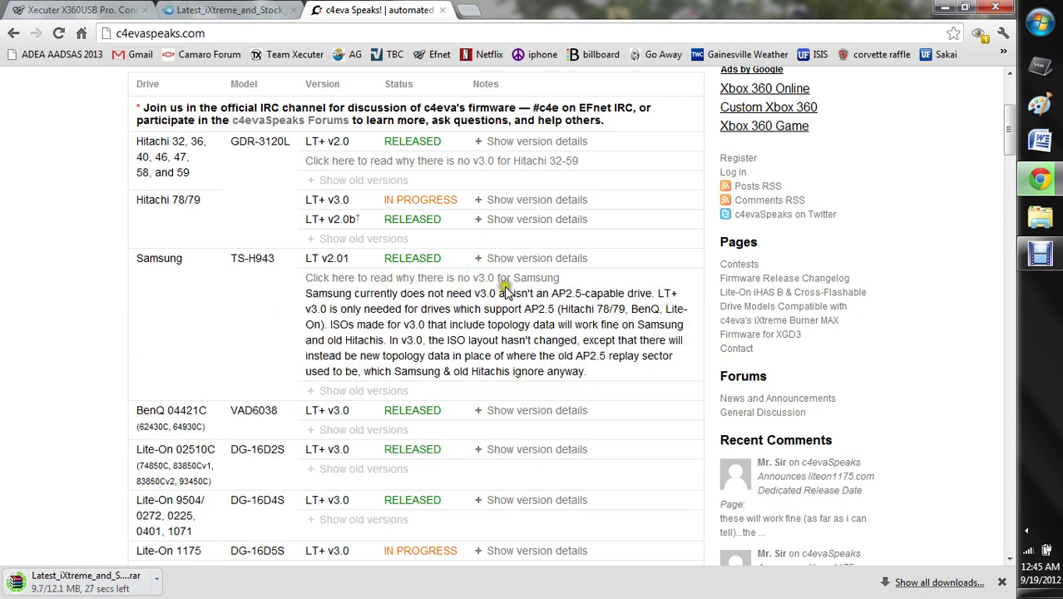
{"action": "left_click", "coordinate": [374, 278]}
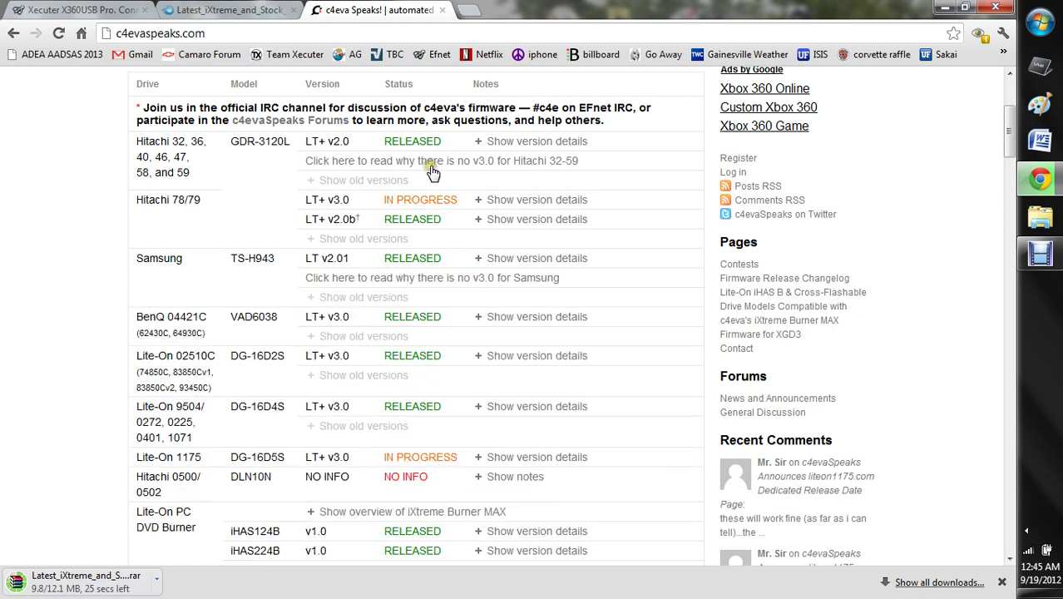
- Look through the supporting software list and the Lite-On 1175 news posts below the status table
{"action": "scroll", "coordinate": [122, 296], "scroll_direction": "down", "scroll_amount": 10}
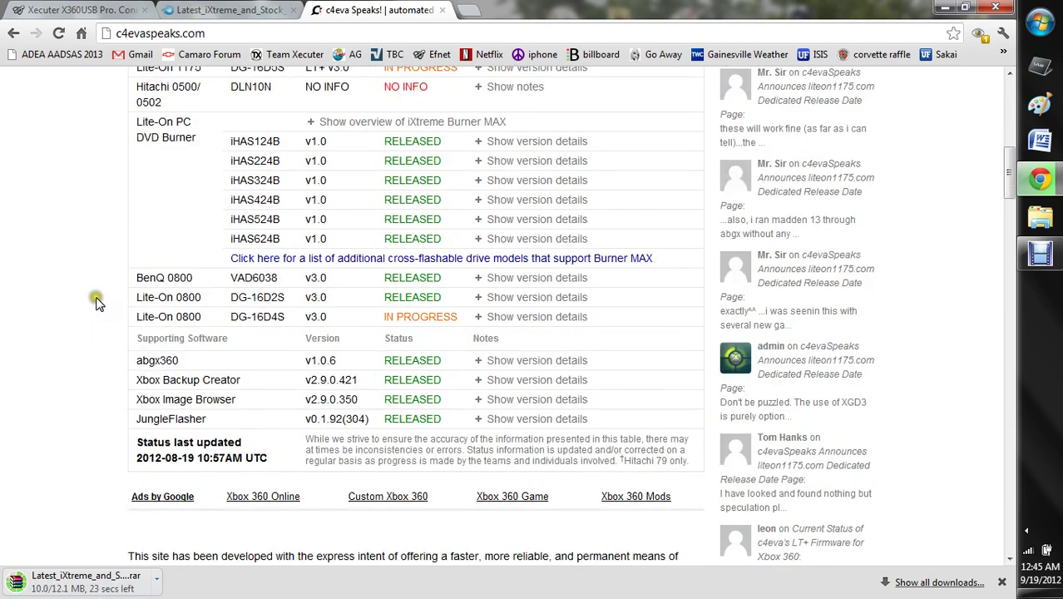
{"action": "scroll", "coordinate": [94, 303], "scroll_direction": "down", "scroll_amount": 3}
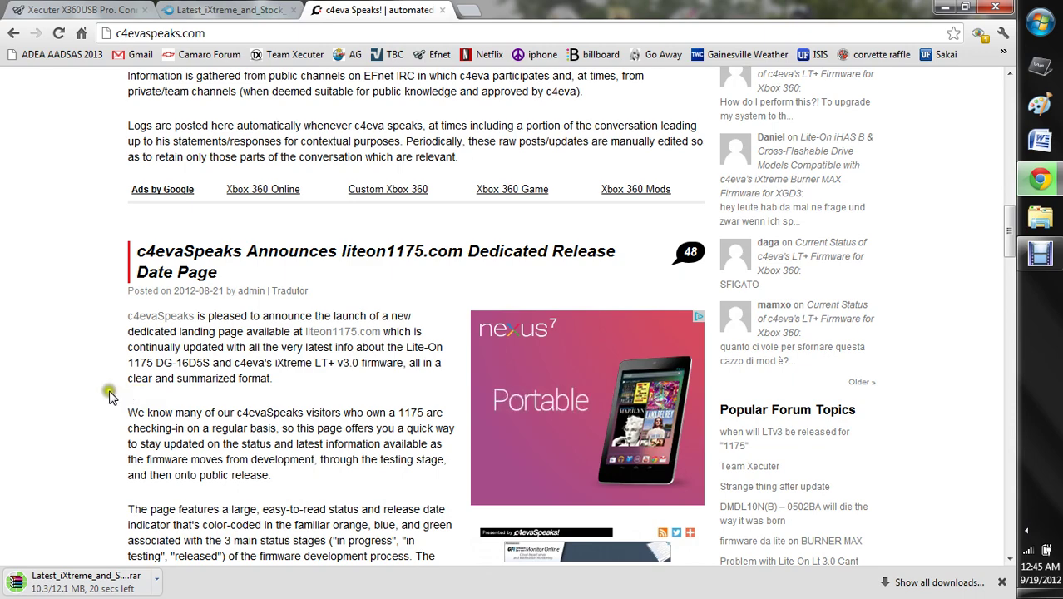
{"action": "scroll", "coordinate": [109, 395], "scroll_direction": "down", "scroll_amount": 1}
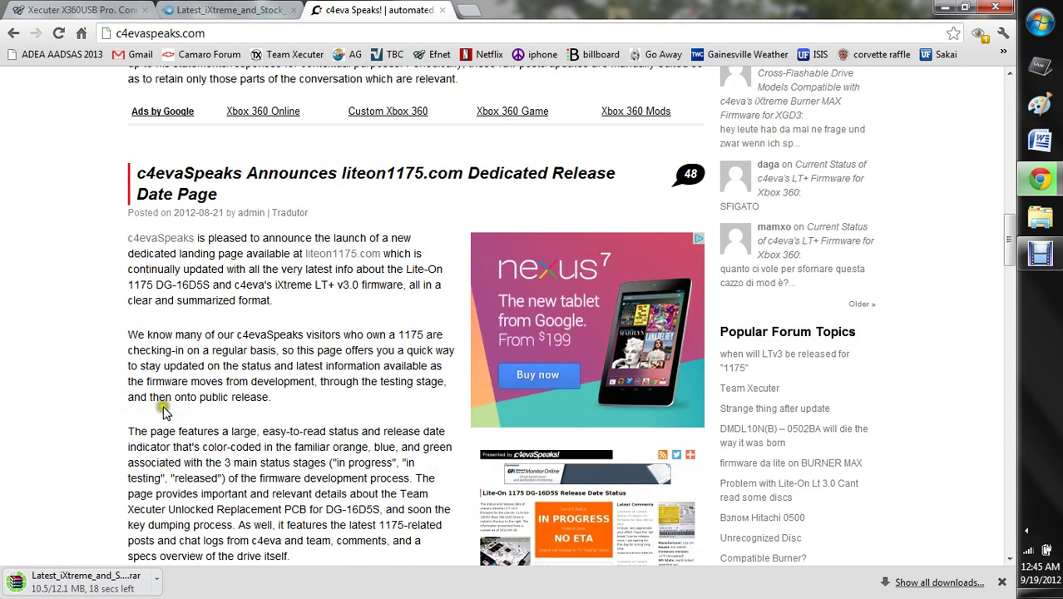
{"action": "scroll", "coordinate": [159, 413], "scroll_direction": "down", "scroll_amount": 3}
{"action": "scroll", "coordinate": [148, 413], "scroll_direction": "up", "scroll_amount": 6}
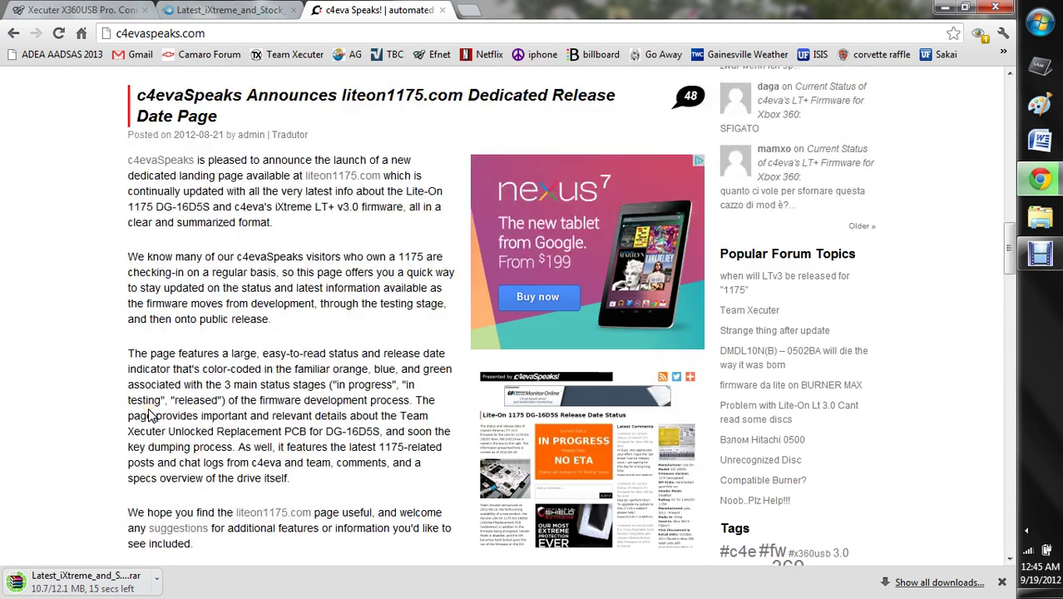
{"action": "scroll", "coordinate": [114, 411], "scroll_direction": "down", "scroll_amount": 4}
{"action": "scroll", "coordinate": [114, 411], "scroll_direction": "down", "scroll_amount": 4}
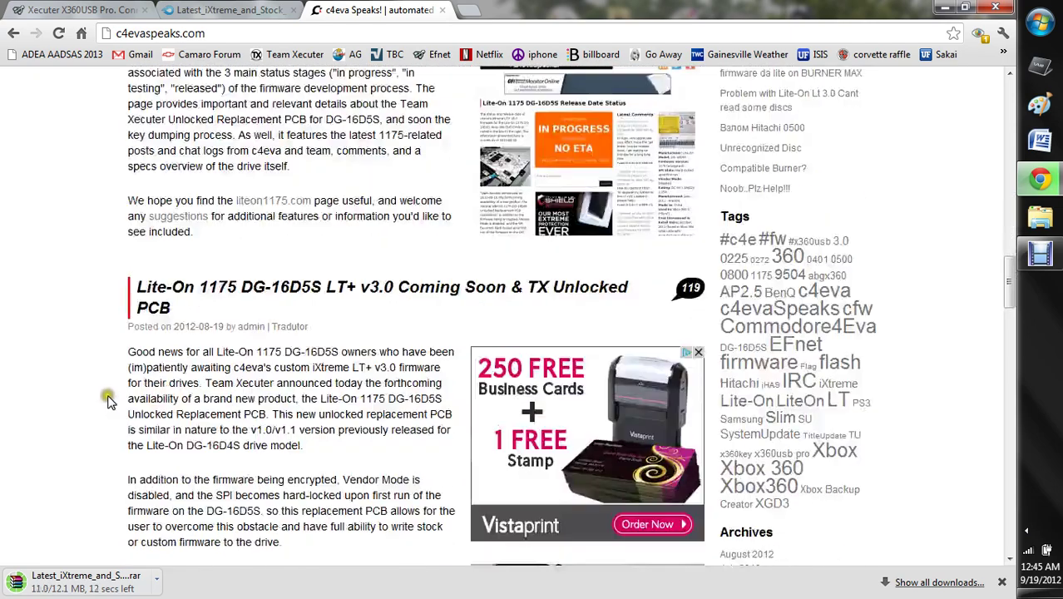
- Read through the older Lite-On 1175 post and the c4eva Spoke! chat logs from 2012-08-19
{"action": "scroll", "coordinate": [108, 396], "scroll_direction": "down", "scroll_amount": 3}
{"action": "scroll", "coordinate": [104, 388], "scroll_direction": "down", "scroll_amount": 5}
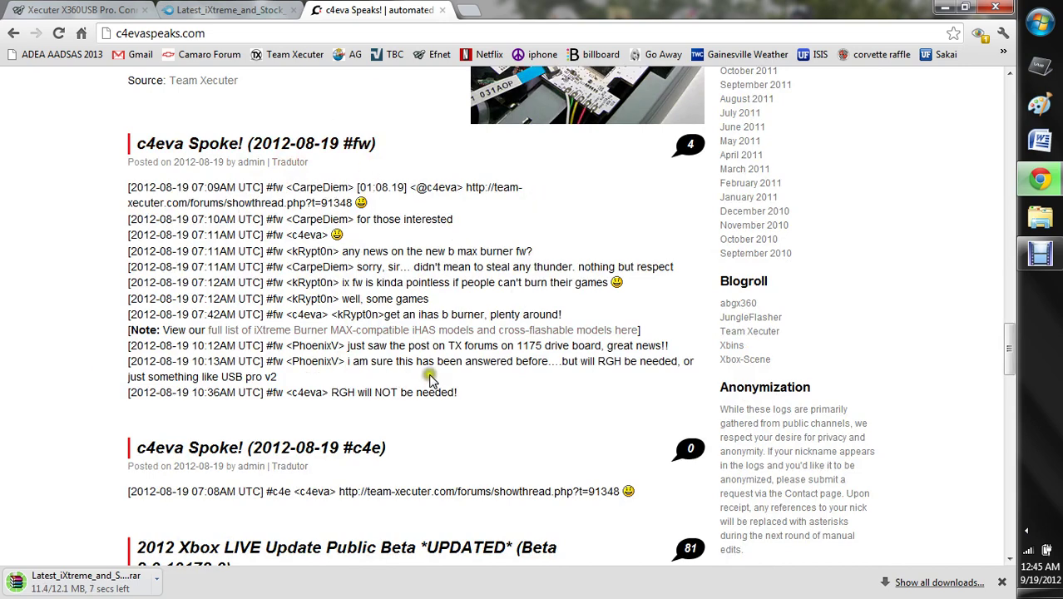
{"action": "double_click", "coordinate": [299, 235]}
{"action": "left_click", "coordinate": [319, 235]}
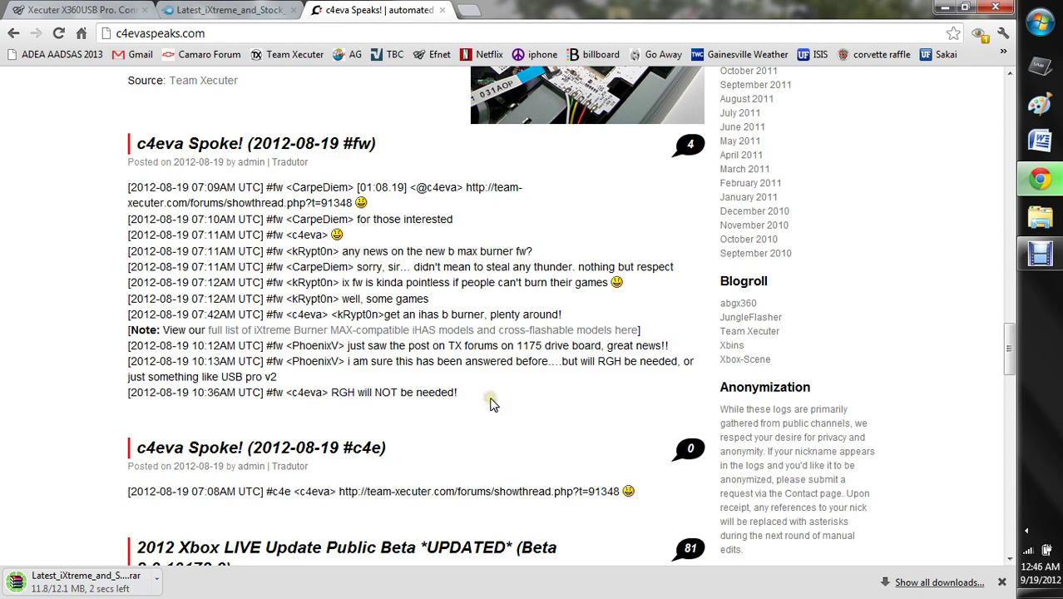
{"action": "scroll", "coordinate": [76, 417], "scroll_direction": "up", "scroll_amount": 5}
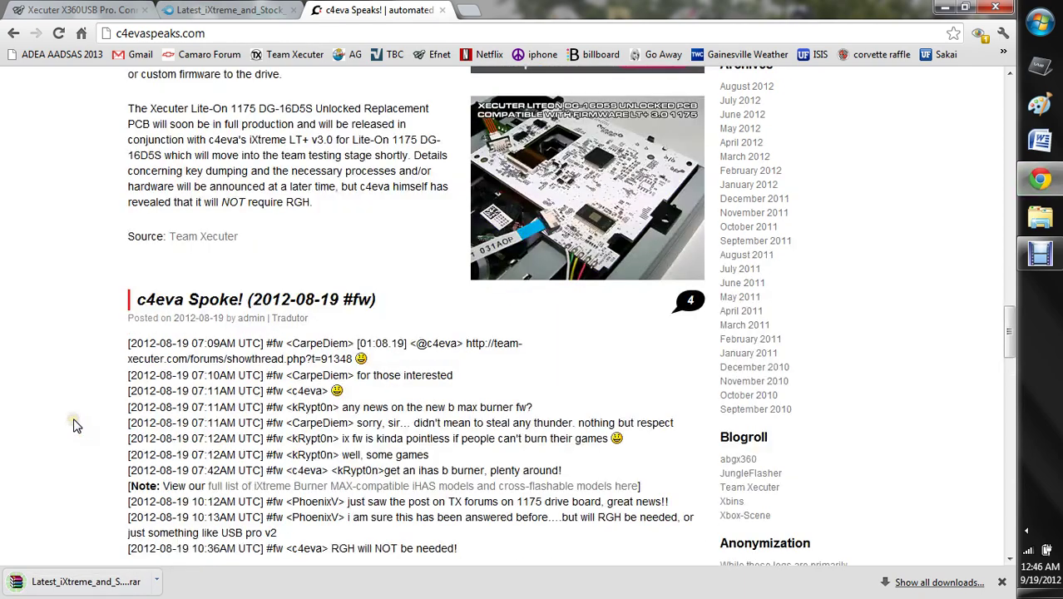
{"action": "scroll", "coordinate": [75, 418], "scroll_direction": "up", "scroll_amount": 10}
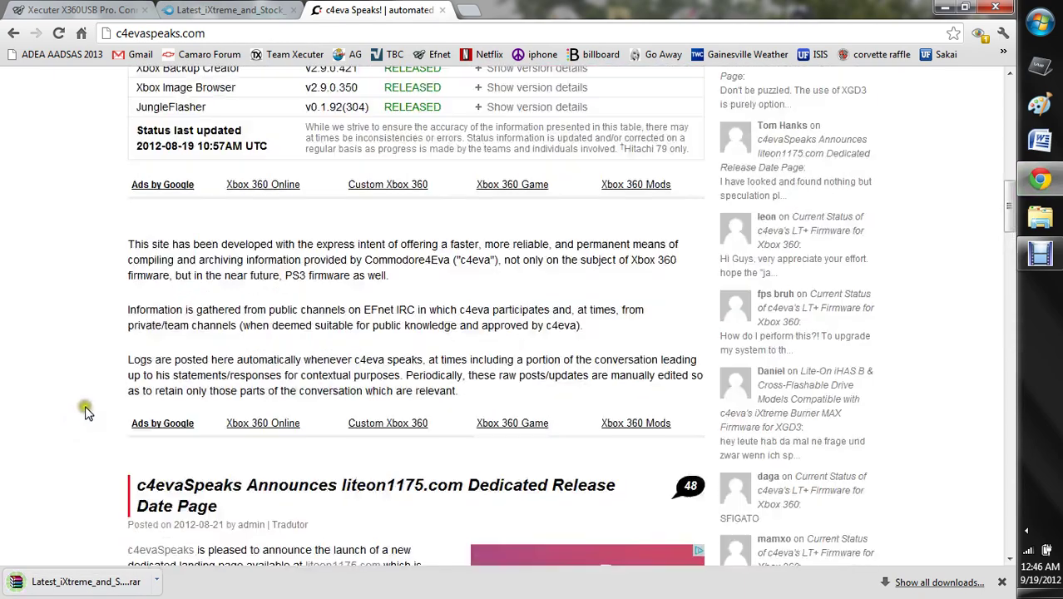
- Open the downloaded firmware pack archive, dismiss the licence reminder and browse its Stock firmware and Firmware folders
{"action": "left_click", "coordinate": [108, 586]}
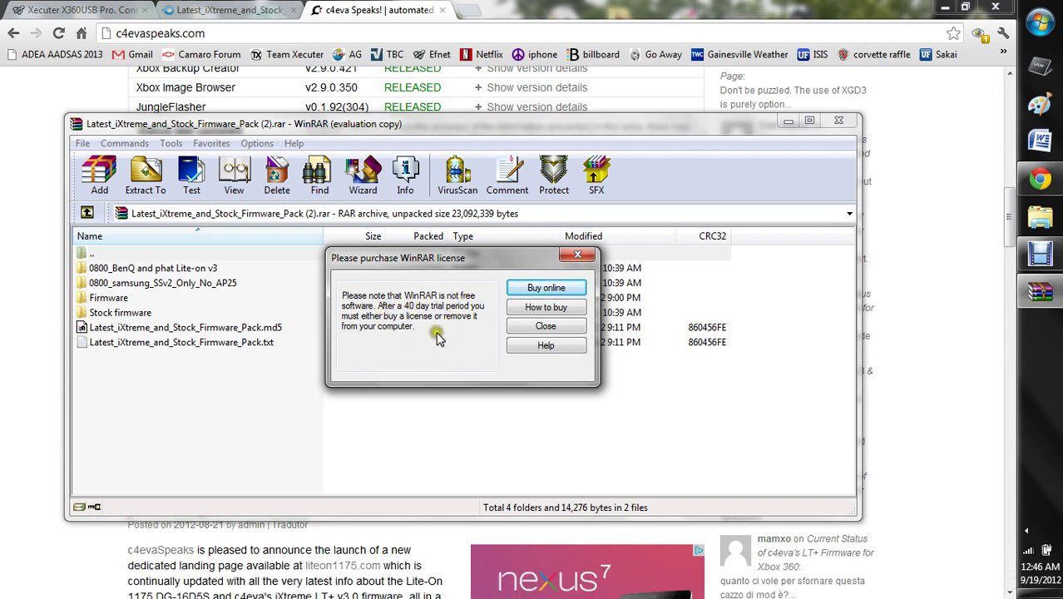
{"action": "left_click", "coordinate": [569, 329]}
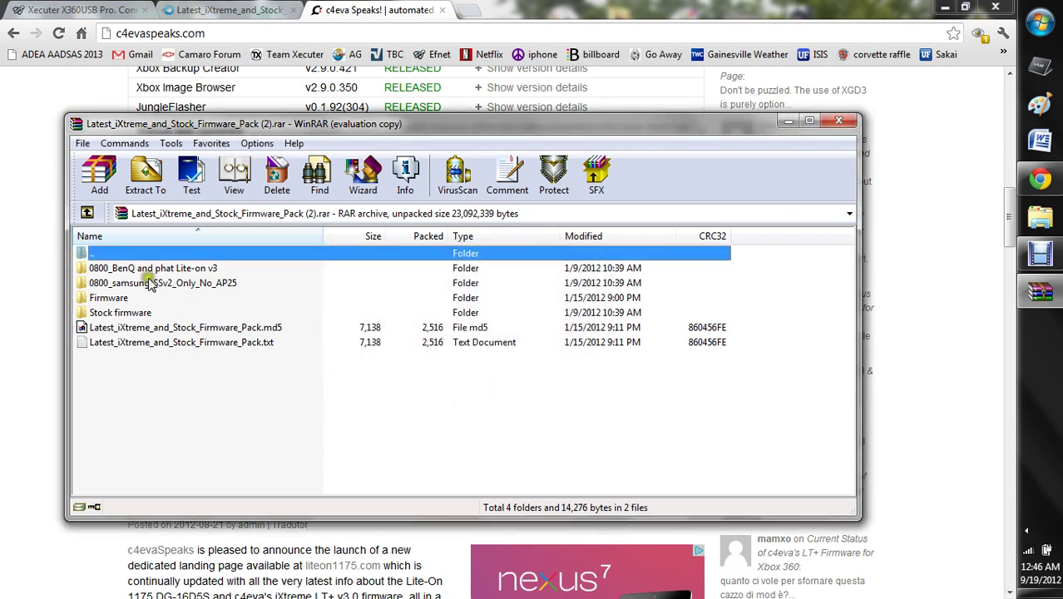
{"action": "double_click", "coordinate": [121, 315]}
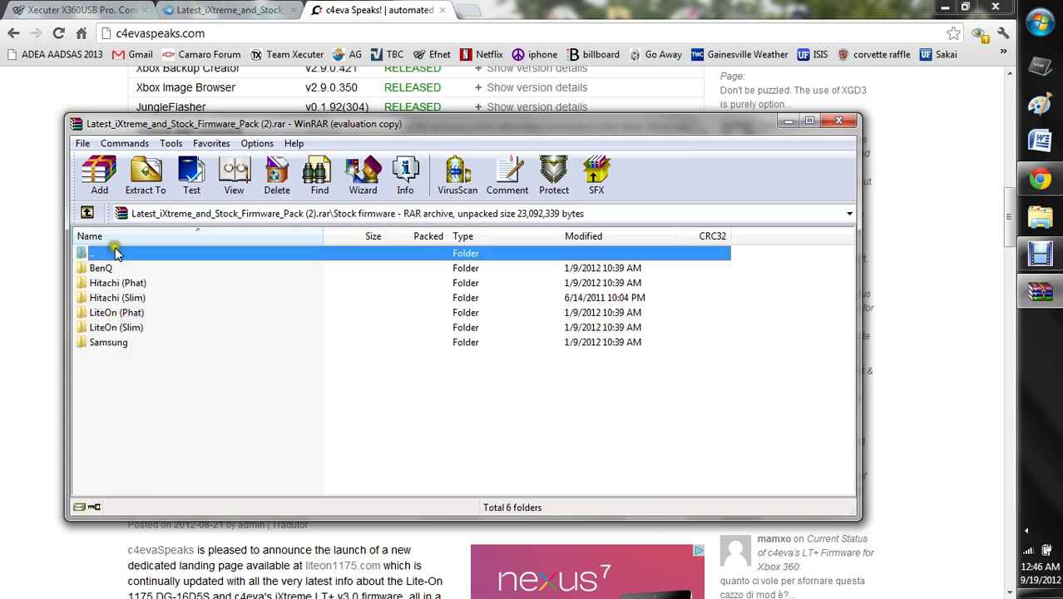
{"action": "double_click", "coordinate": [114, 253]}
{"action": "double_click", "coordinate": [112, 297]}
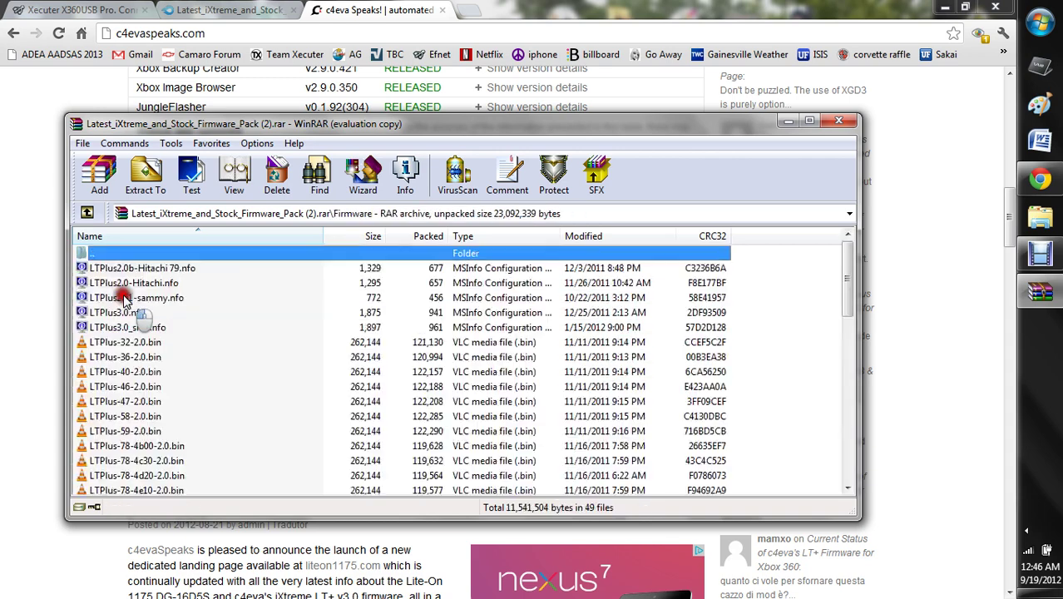
{"action": "scroll", "coordinate": [153, 358], "scroll_direction": "down", "scroll_amount": 3}
{"action": "scroll", "coordinate": [152, 358], "scroll_direction": "up", "scroll_amount": 3}
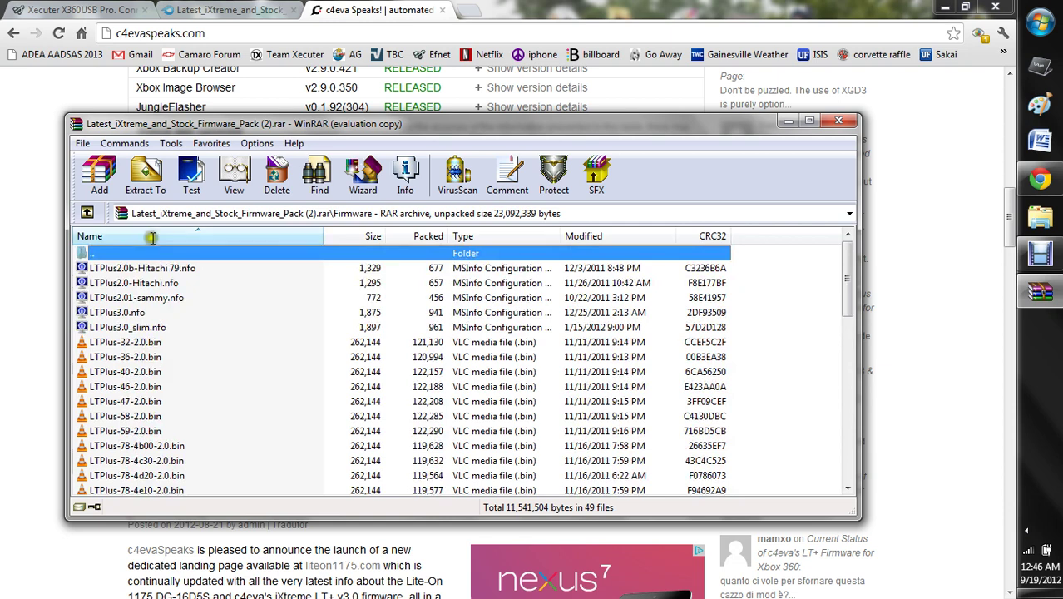
{"action": "double_click", "coordinate": [117, 253]}
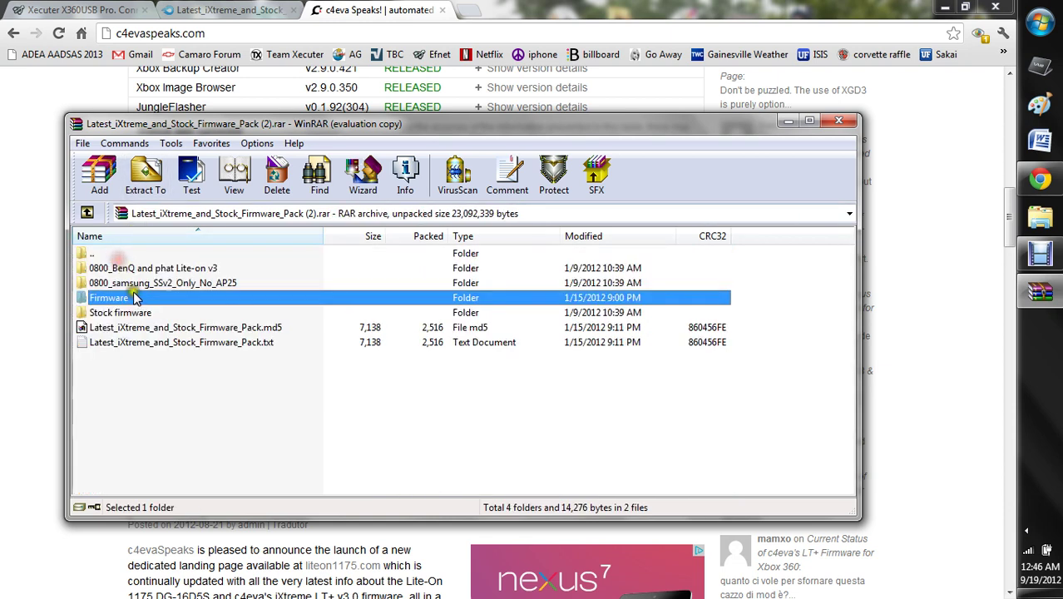
- Extract the 0800_samsung_SSv2_Only_No_AP25 folder into a desktop folder named LT 3.0 and close the archive
{"action": "left_click", "coordinate": [137, 283]}
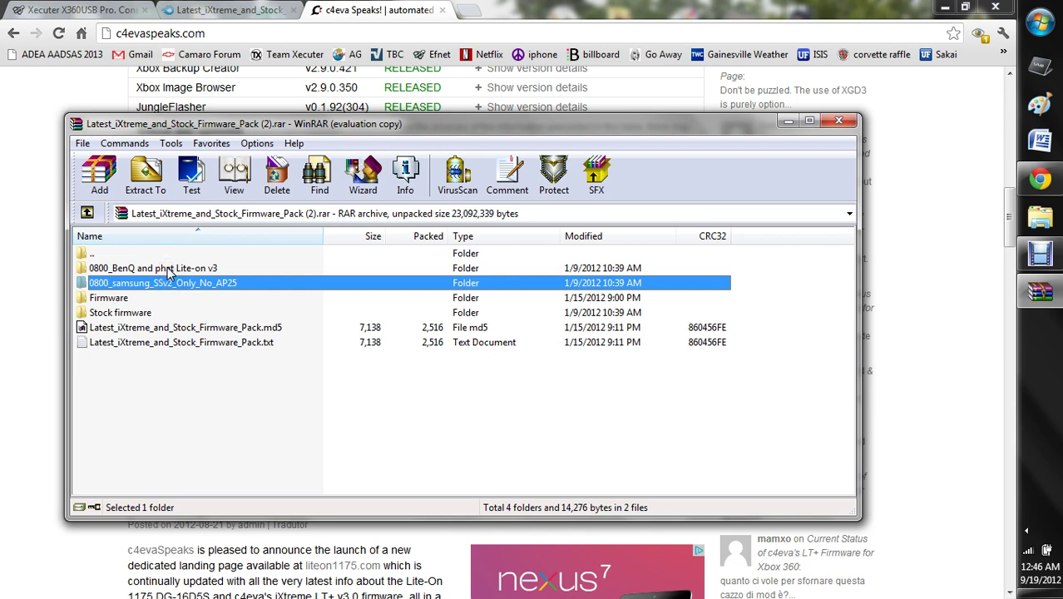
{"action": "left_click", "coordinate": [155, 186]}
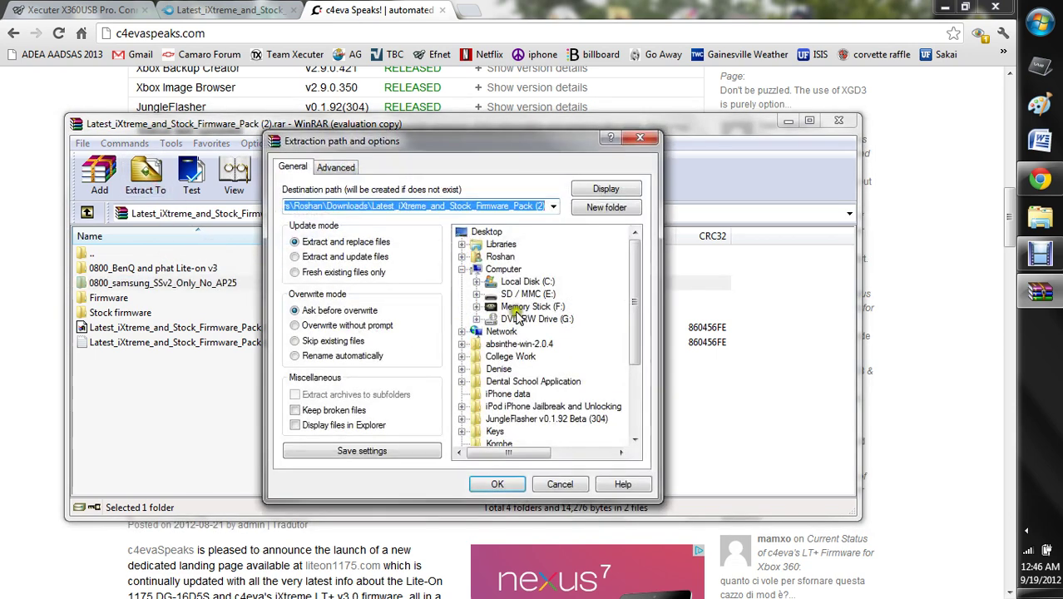
{"action": "left_click", "coordinate": [489, 232]}
{"action": "left_click", "coordinate": [445, 206]}
{"action": "double_click", "coordinate": [445, 206]}
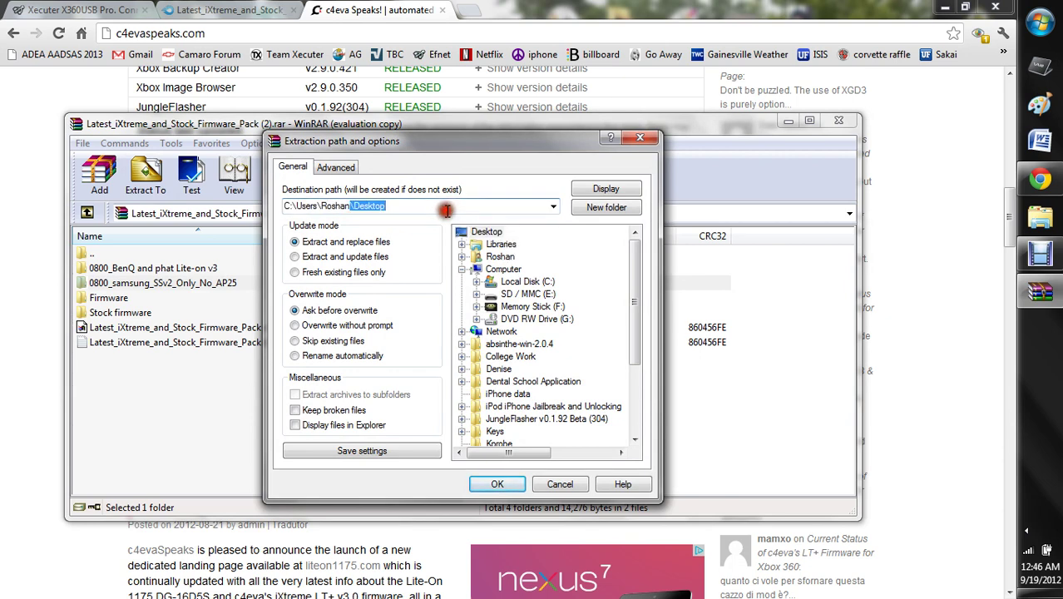
{"action": "left_click", "coordinate": [605, 207]}
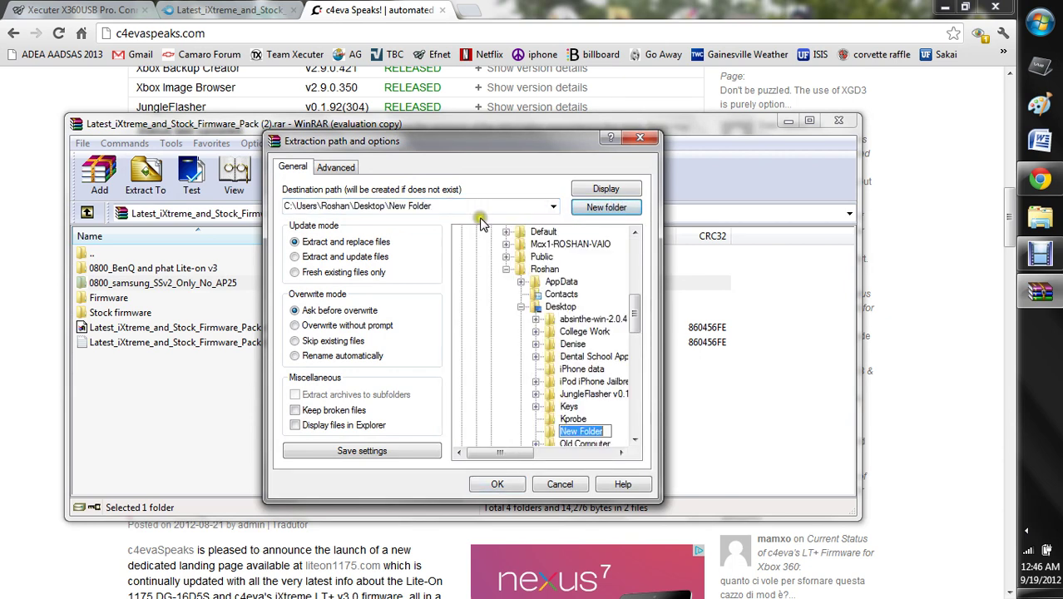
{"action": "left_click", "coordinate": [406, 209]}
{"action": "left_click_drag", "start_coordinate": [433, 207], "coordinate": [395, 210]}
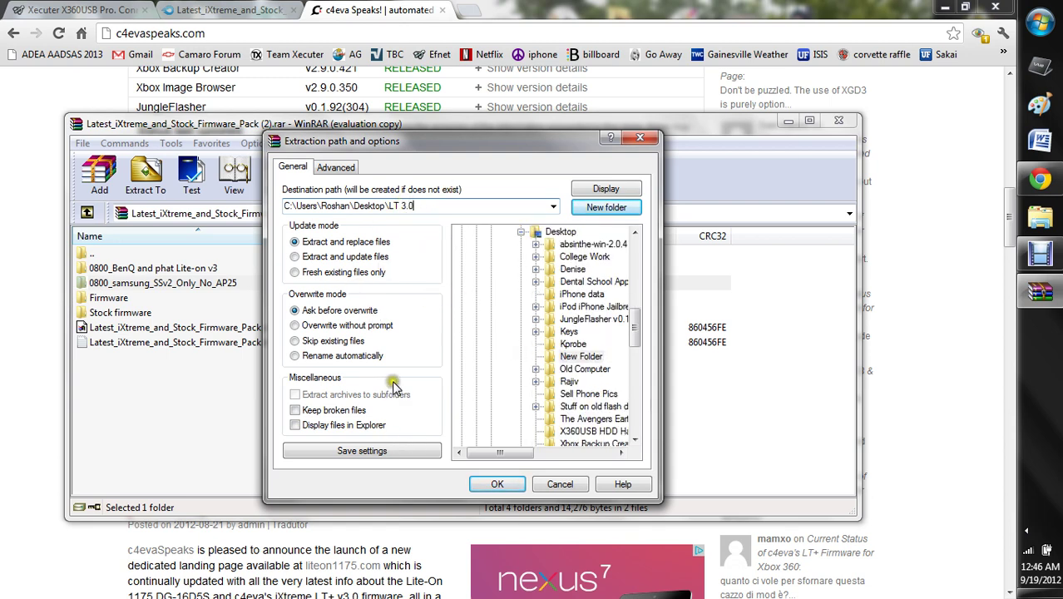
{"action": "left_click", "coordinate": [489, 490]}
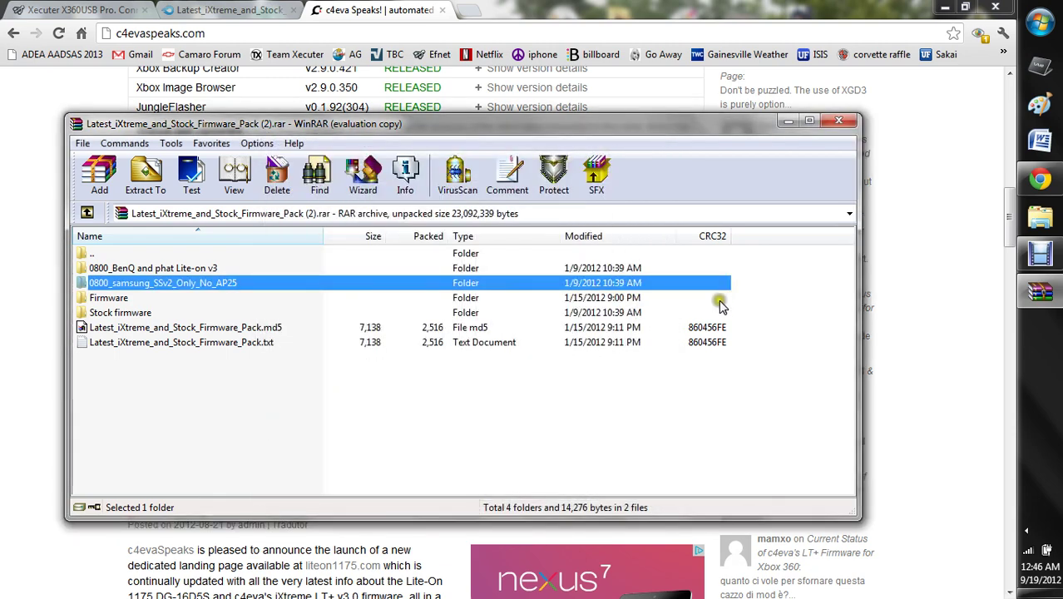
{"action": "left_click", "coordinate": [838, 120]}
- Show the desktop, move the LT 3.0 folder to an open spot near its centre and check the folder's contents
{"action": "left_click", "coordinate": [1016, 593]}
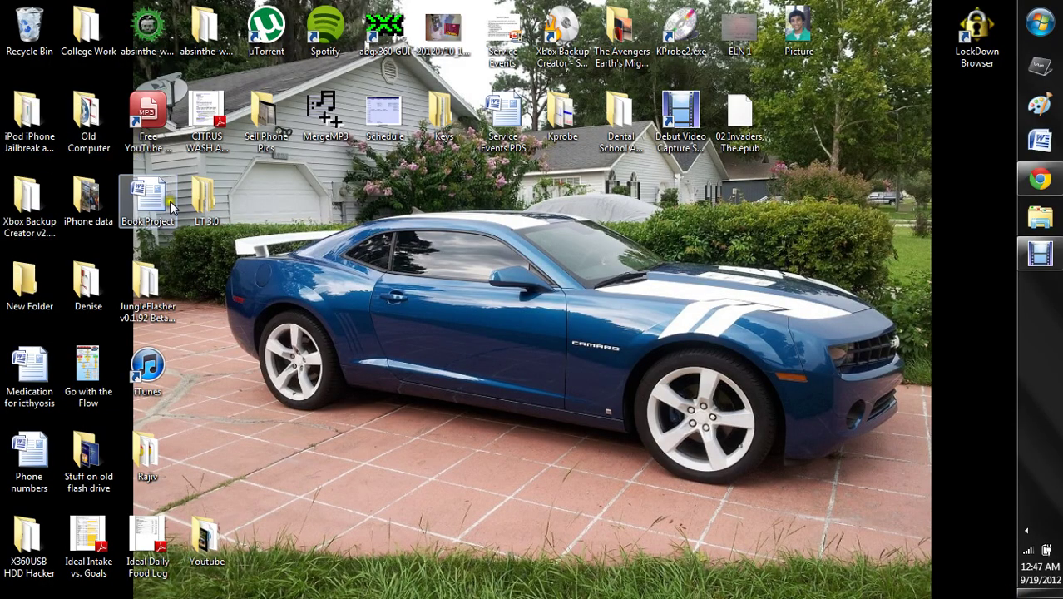
{"action": "left_click_drag", "start_coordinate": [203, 198], "coordinate": [499, 287]}
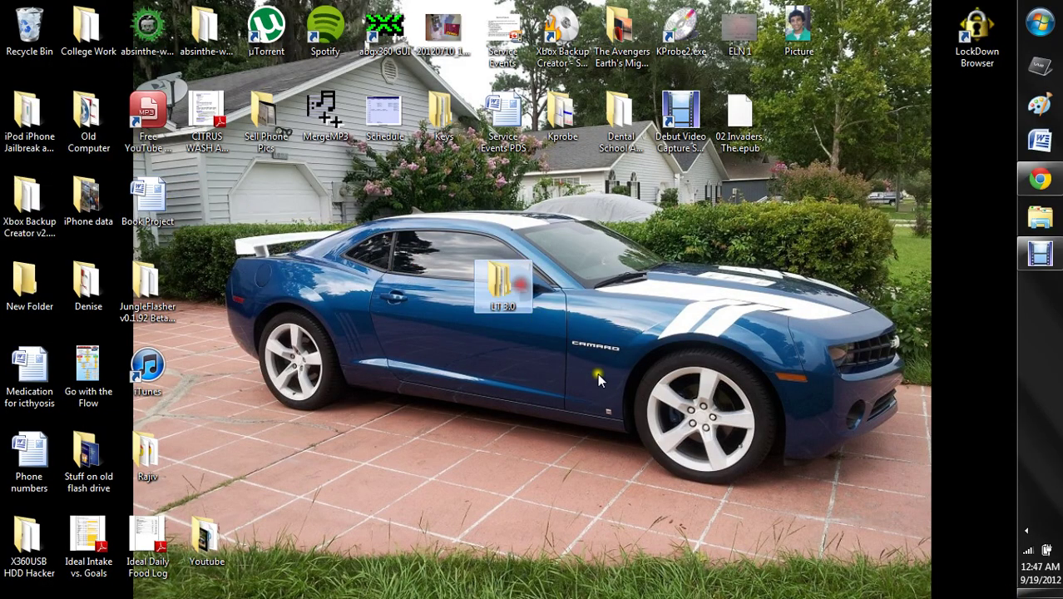
{"action": "double_click", "coordinate": [504, 285]}
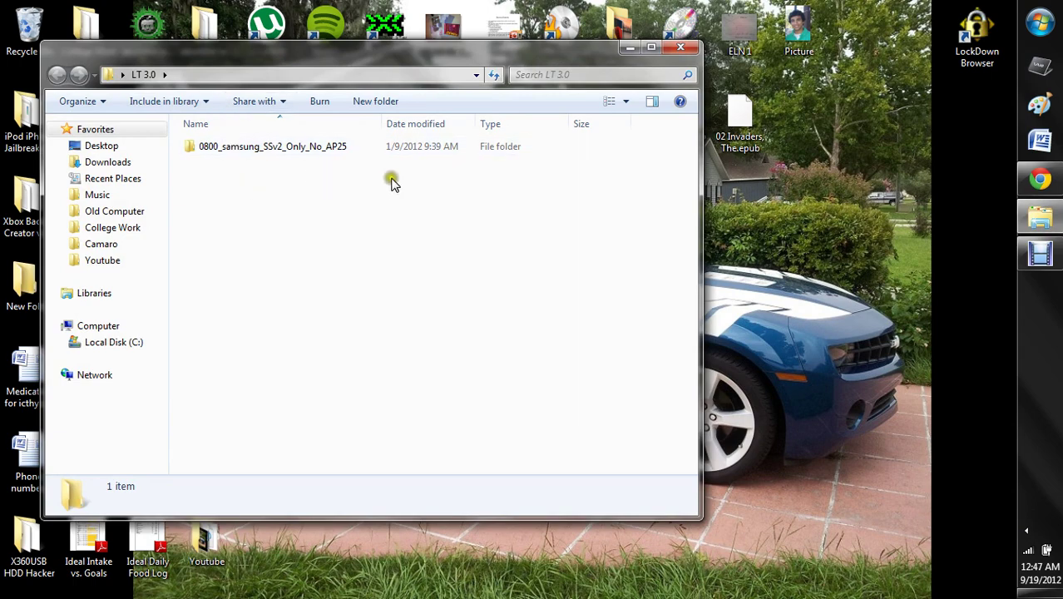
{"action": "left_click", "coordinate": [331, 149]}
{"action": "left_click", "coordinate": [508, 218]}
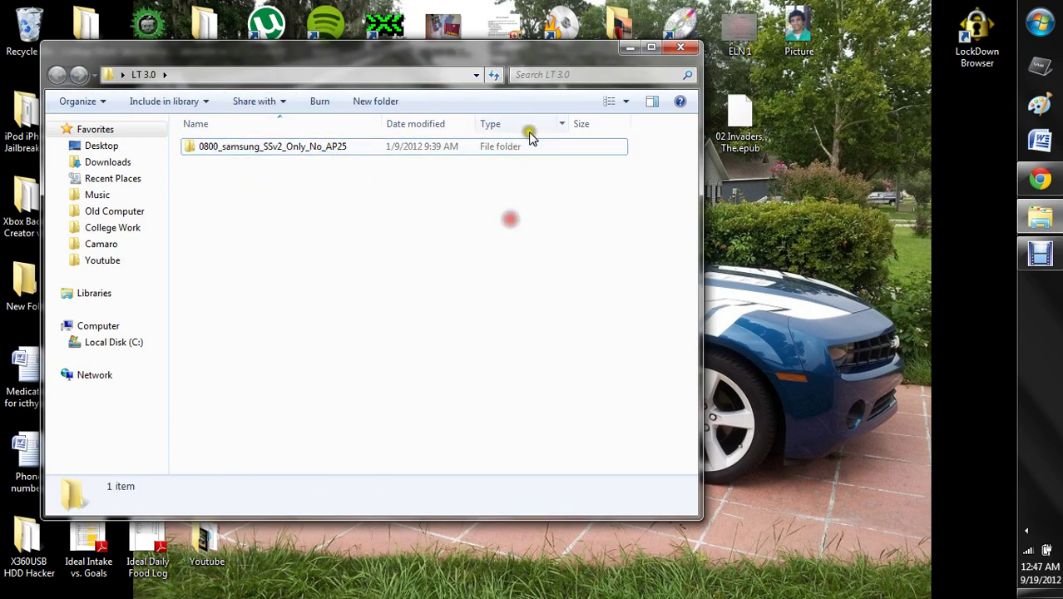
{"action": "left_click", "coordinate": [680, 49]}
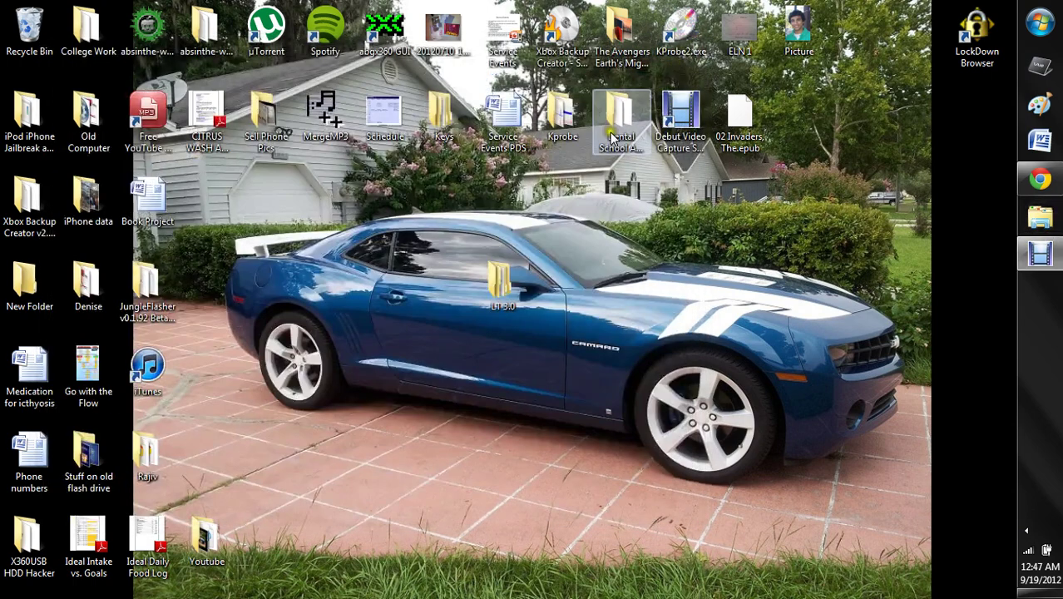
{"action": "left_click", "coordinate": [1040, 254]}
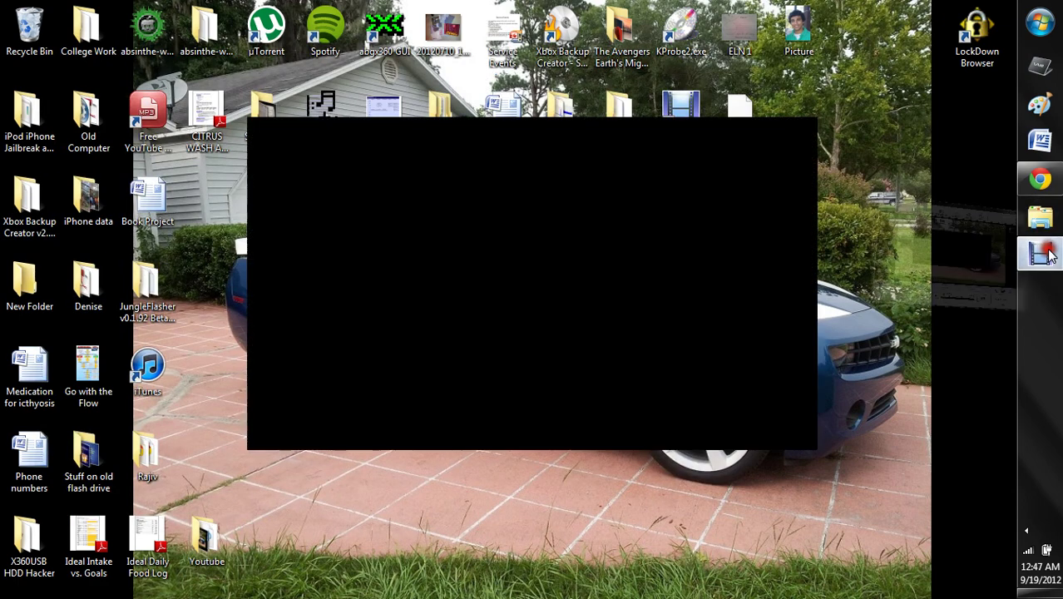
{"action": "left_click", "coordinate": [1040, 254]}
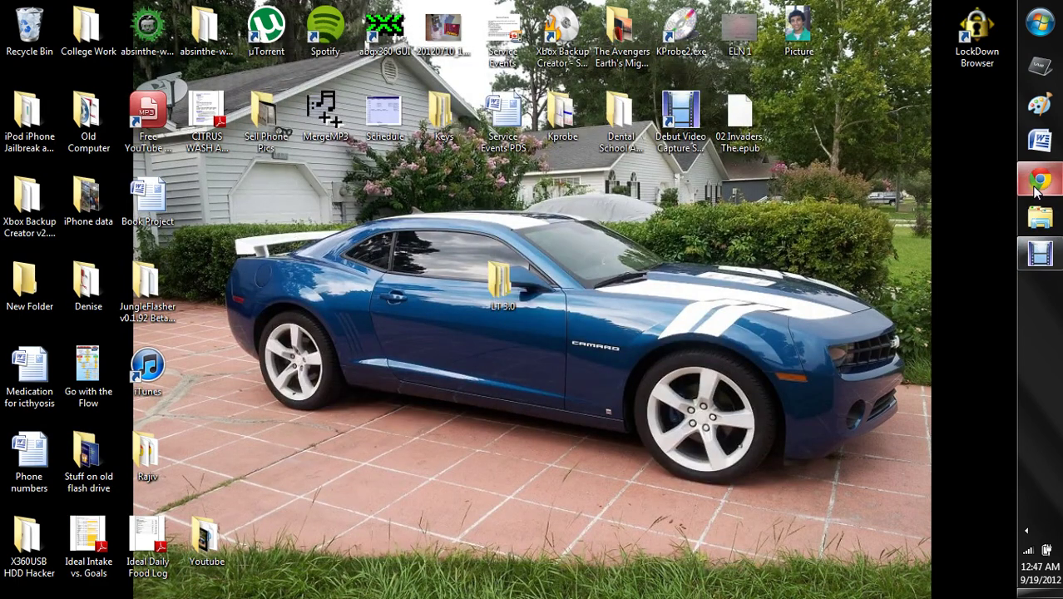
- Switch back to Chrome and reopen Latest_iXtreme_and_Stock_Firmware_Pack (2).rar from the download history
{"action": "left_click", "coordinate": [1039, 179]}
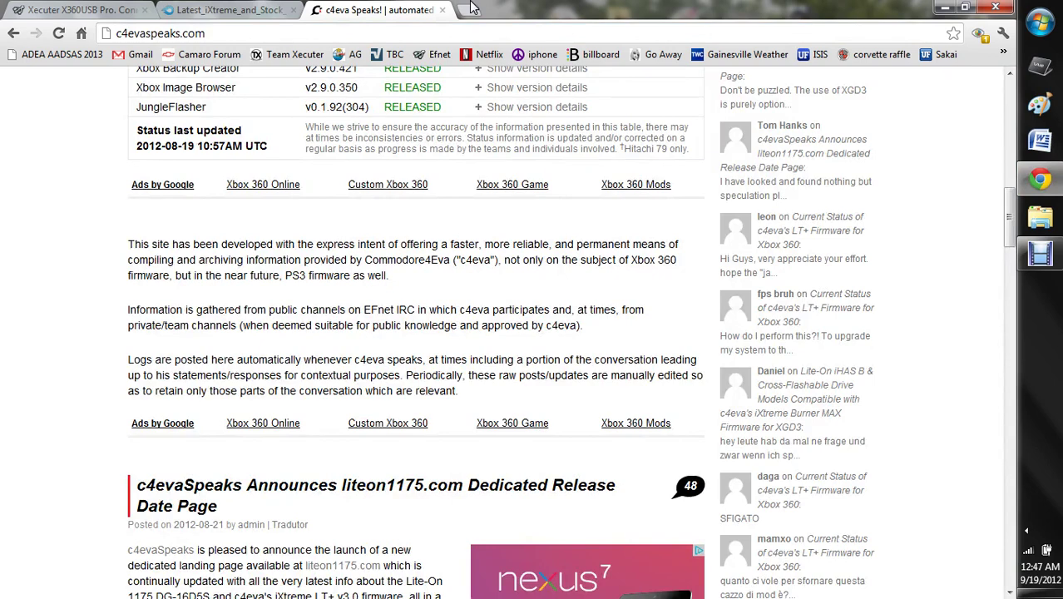
{"action": "key", "text": "ctrl+j"}
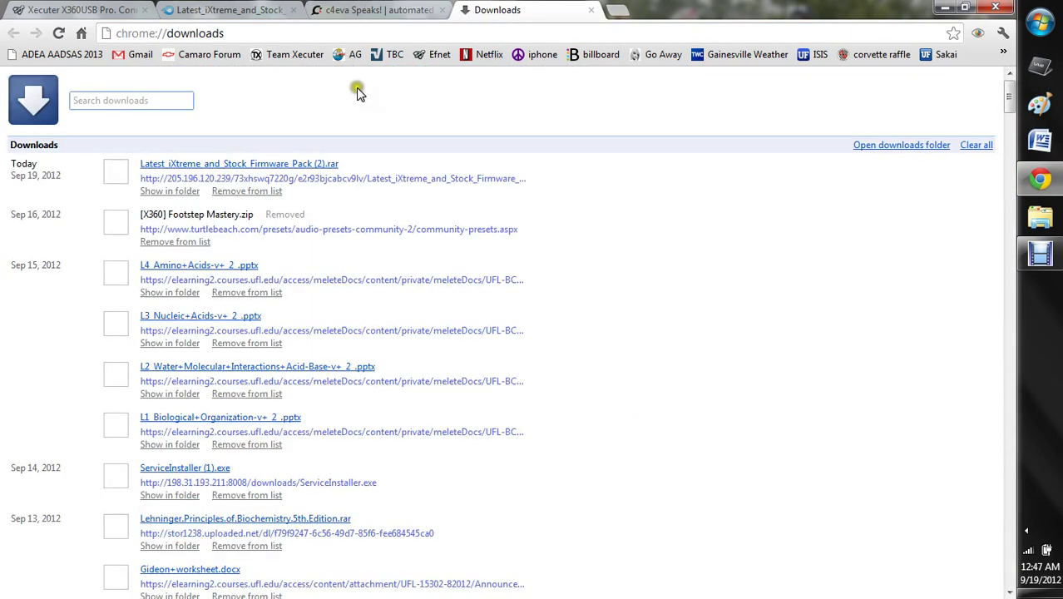
{"action": "left_click", "coordinate": [192, 165]}
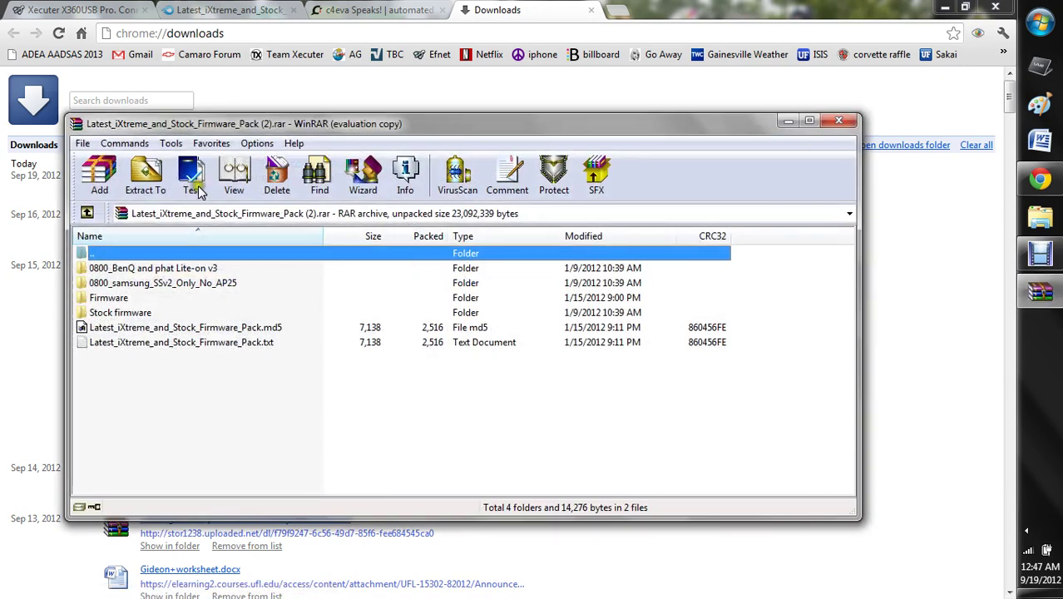
- Extract the entire firmware pack into the desktop's LT 3.0 folder, replacing all existing files, and close the archive
{"action": "left_click", "coordinate": [146, 175]}
{"action": "left_click", "coordinate": [545, 326]}
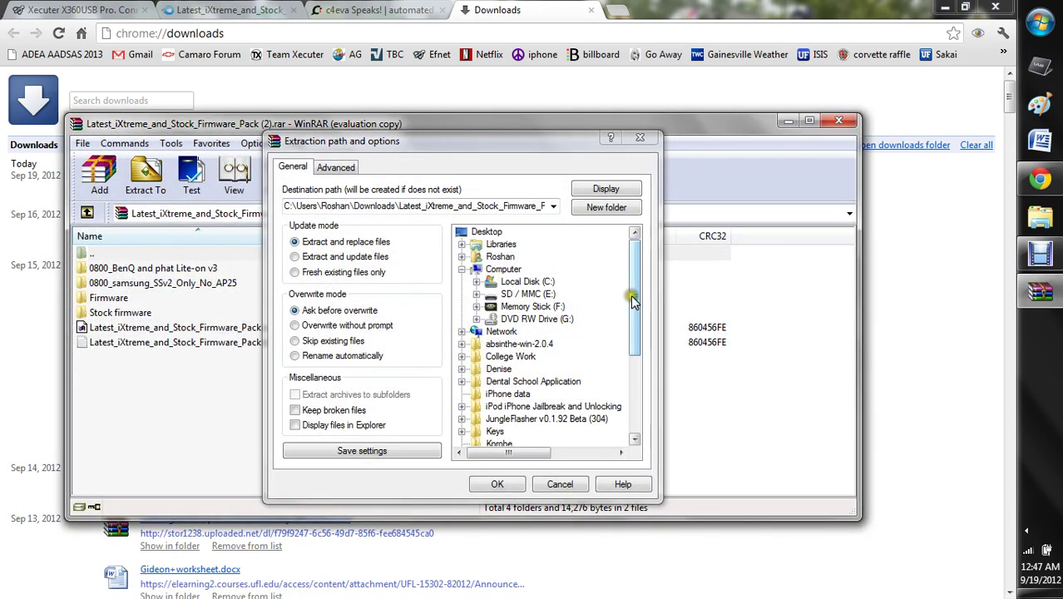
{"action": "left_click_drag", "start_coordinate": [632, 295], "coordinate": [636, 393]}
{"action": "left_click", "coordinate": [506, 319]}
{"action": "double_click", "coordinate": [509, 320]}
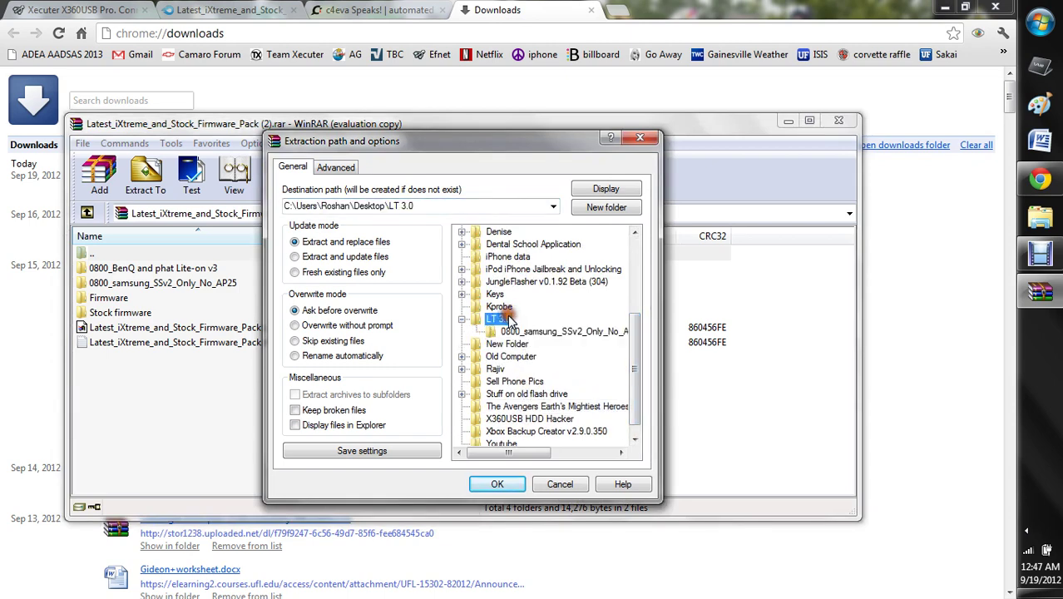
{"action": "left_click", "coordinate": [508, 484]}
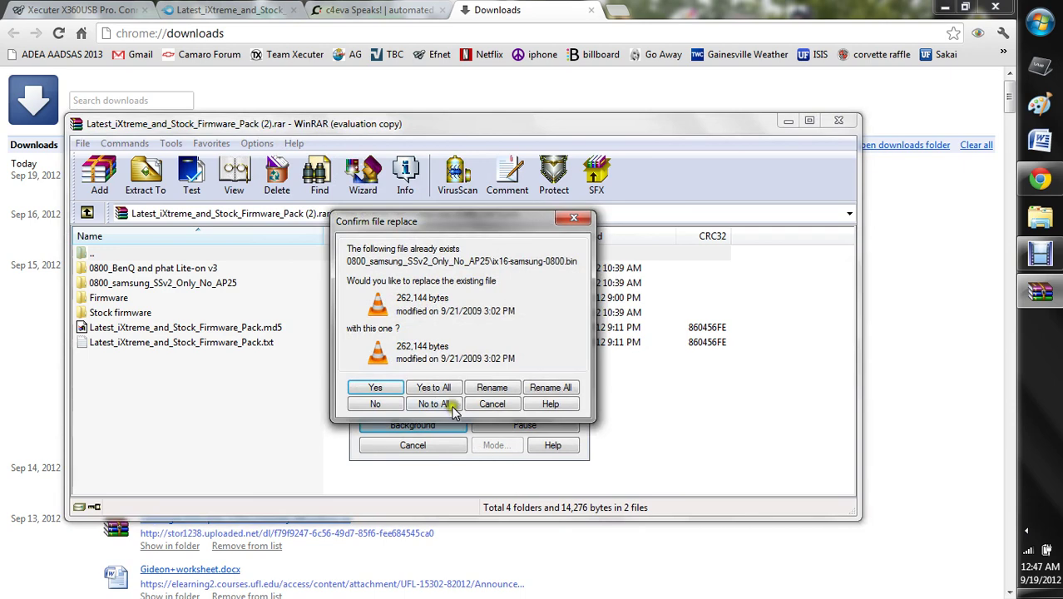
{"action": "left_click", "coordinate": [439, 387]}
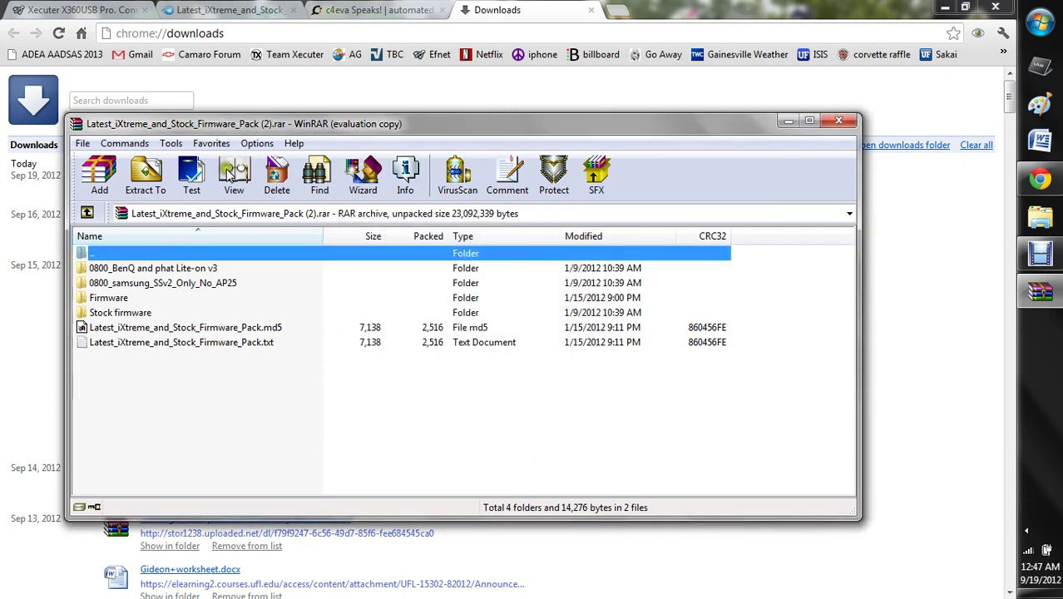
{"action": "left_click", "coordinate": [840, 121]}
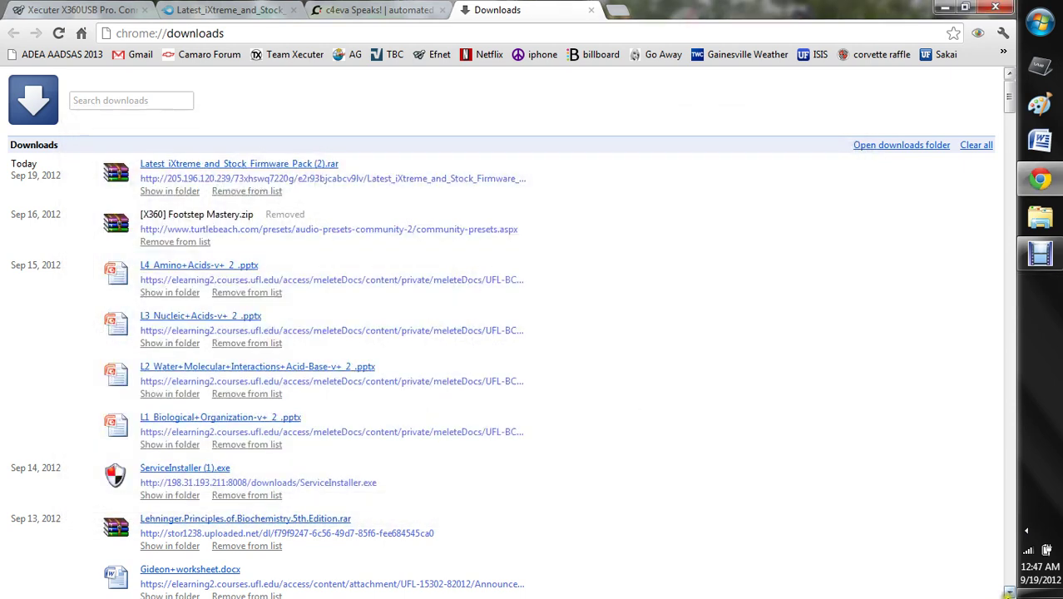
- Open the LT 3.0 folder on the desktop, look through its Stock firmware and Firmware subfolders, and close it
{"action": "left_click", "coordinate": [944, 7]}
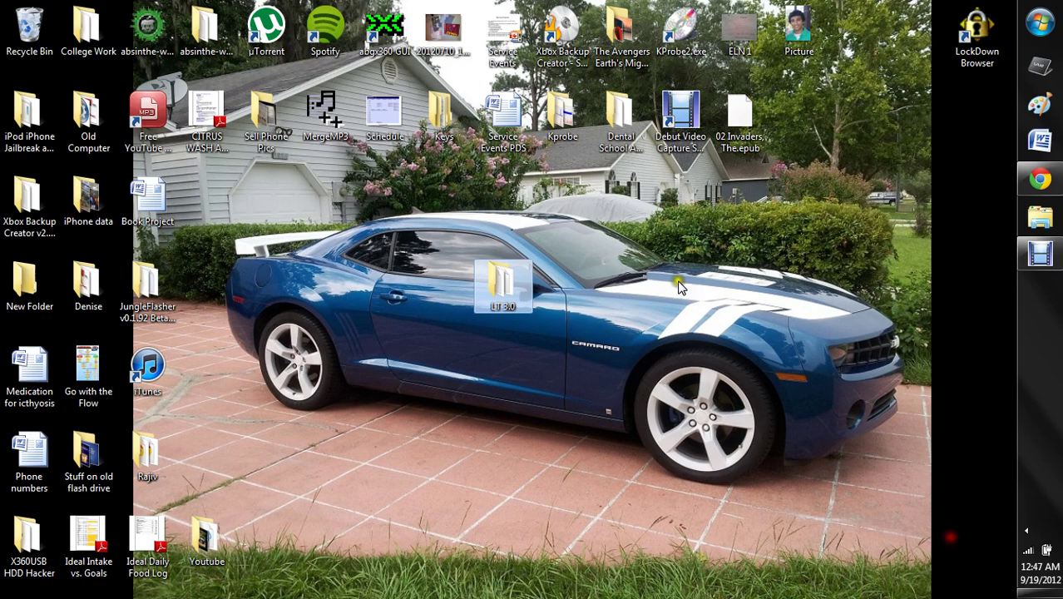
{"action": "double_click", "coordinate": [502, 283]}
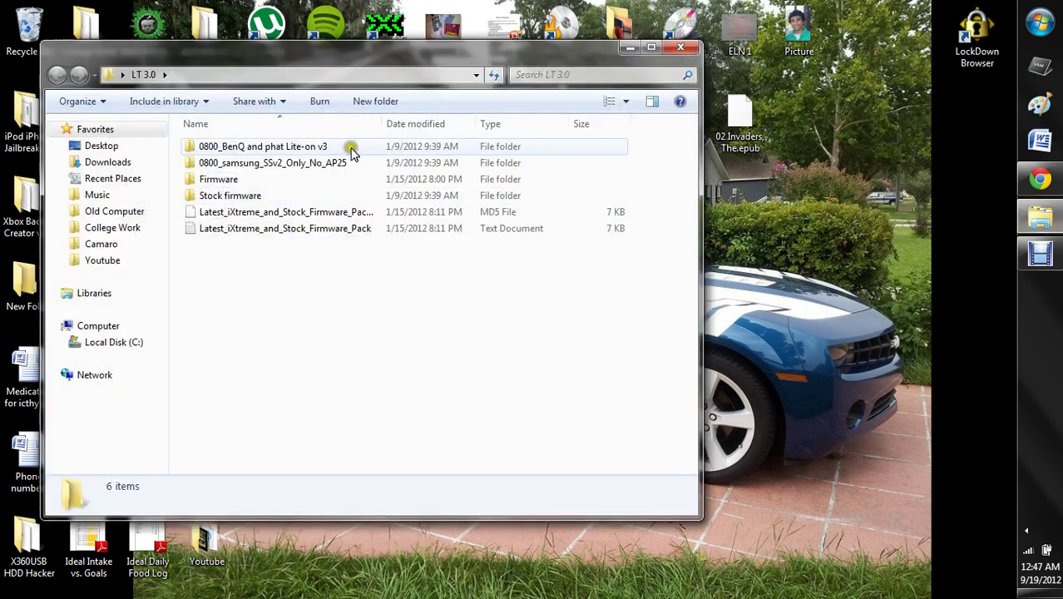
{"action": "left_click", "coordinate": [325, 196]}
{"action": "double_click", "coordinate": [324, 196]}
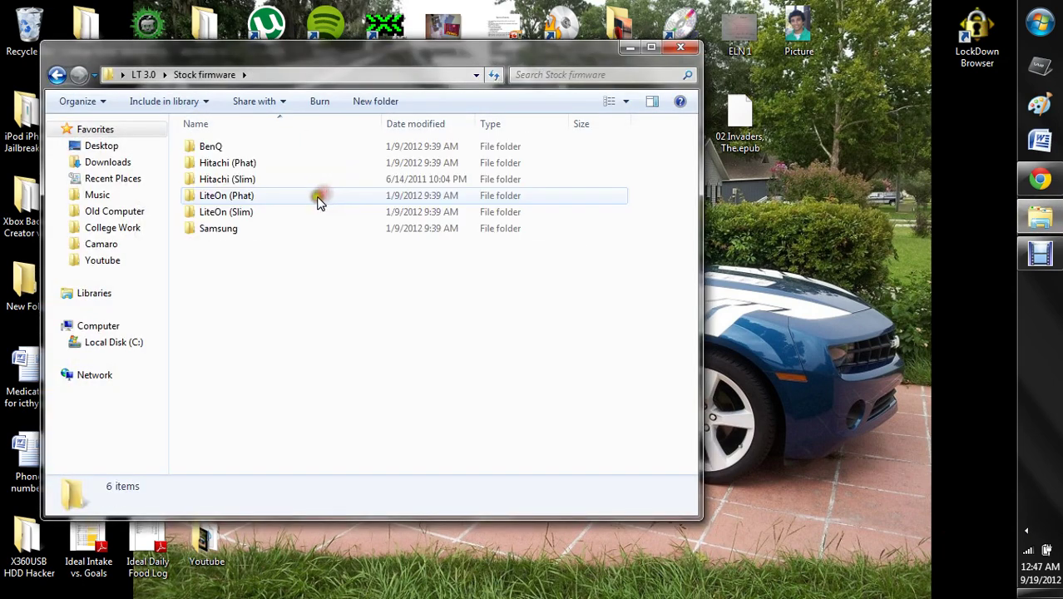
{"action": "left_click", "coordinate": [56, 74]}
{"action": "left_click", "coordinate": [238, 182]}
{"action": "double_click", "coordinate": [239, 181]}
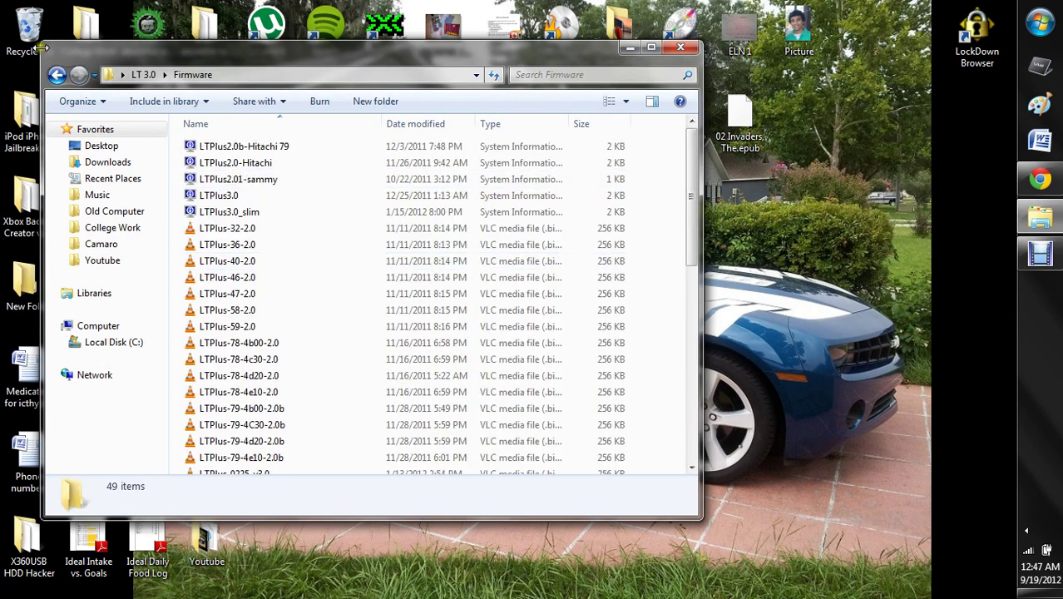
{"action": "left_click", "coordinate": [56, 74]}
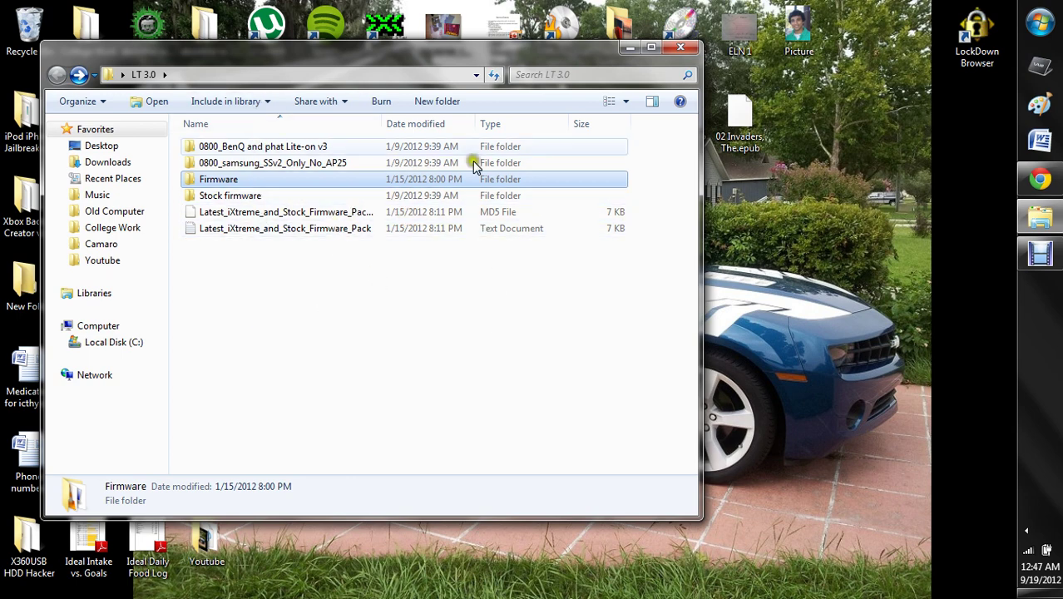
{"action": "left_click", "coordinate": [679, 49]}
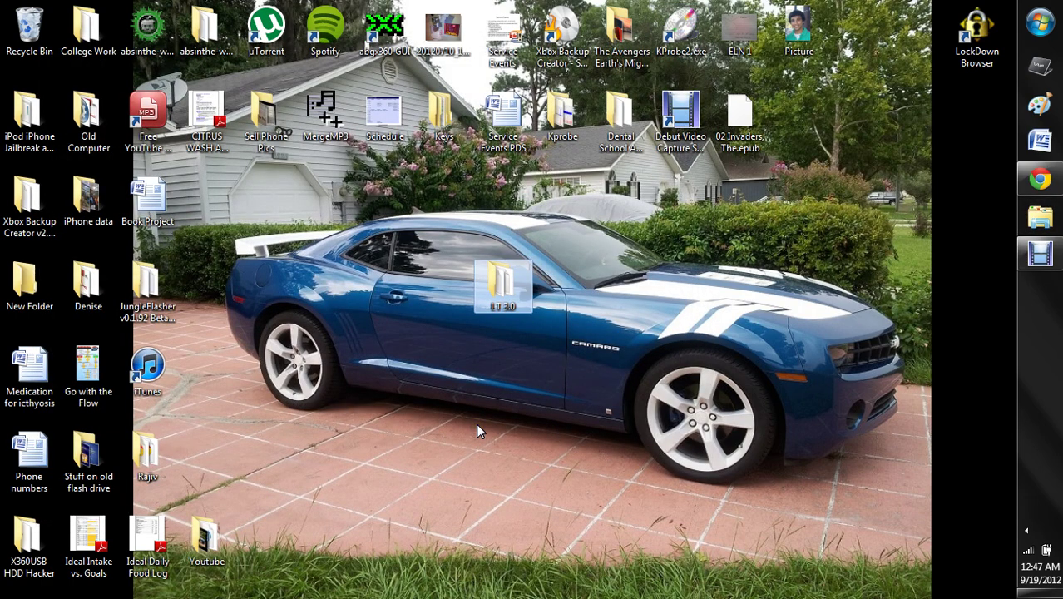
- Delete the LT 3.0 folder and the empty New Folder from the desktop
{"action": "key", "text": "Delete"}
{"action": "key", "text": "Return"}
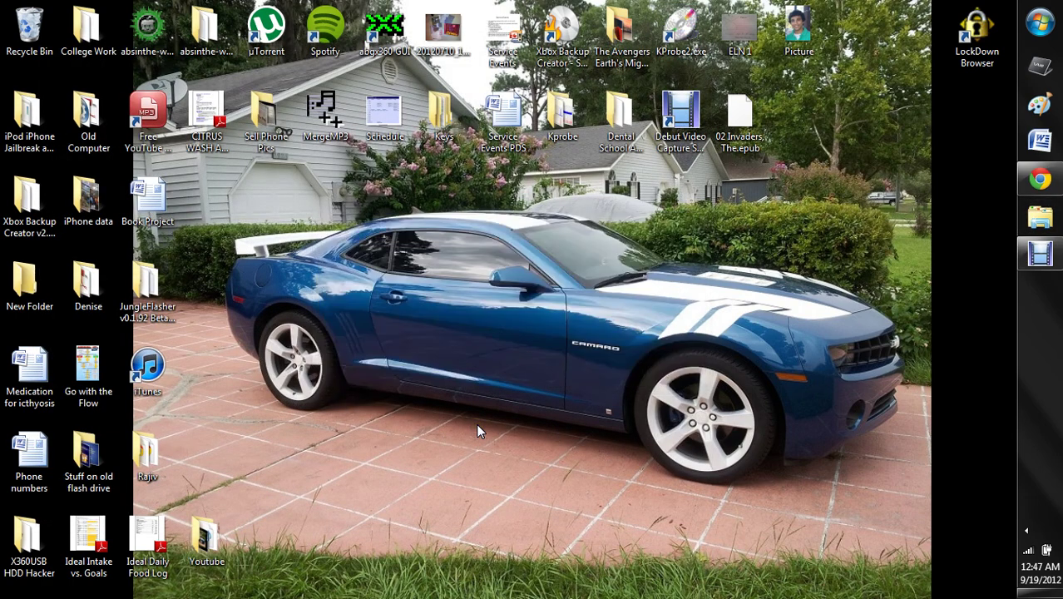
{"action": "left_click", "coordinate": [2, 289]}
{"action": "key", "text": "Delete"}
{"action": "key", "text": "Return"}
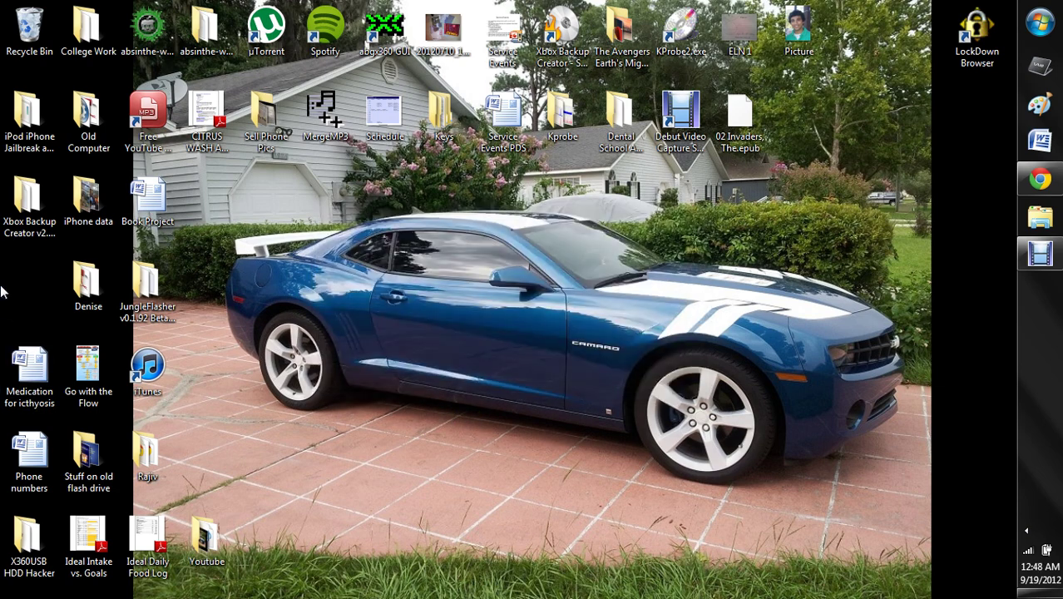